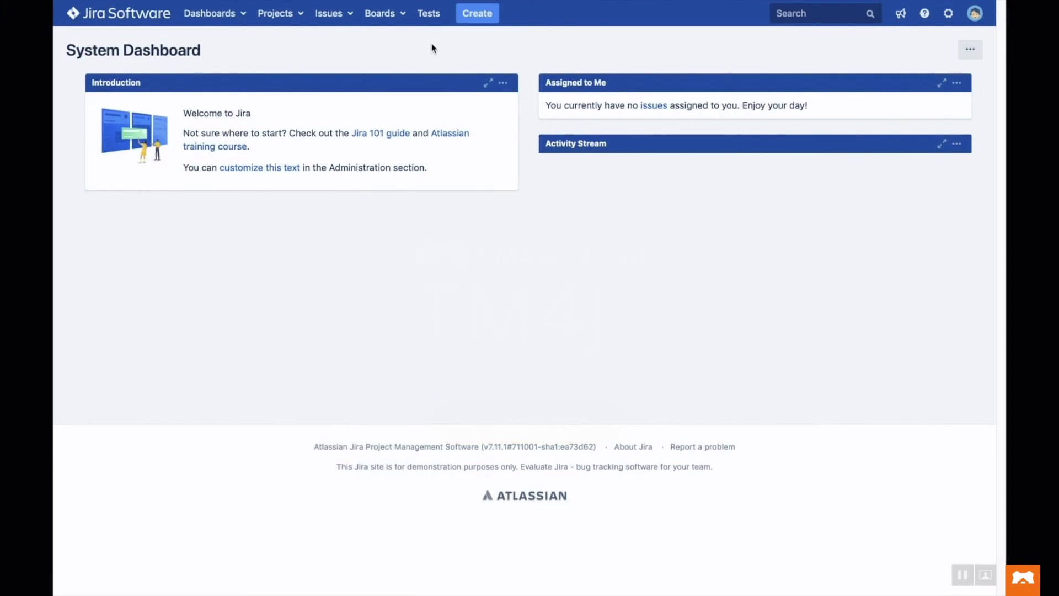
# Step: Switch Test Management for Jira to On for the ERP project, then return to its test case library
pyautogui.click(429, 18)
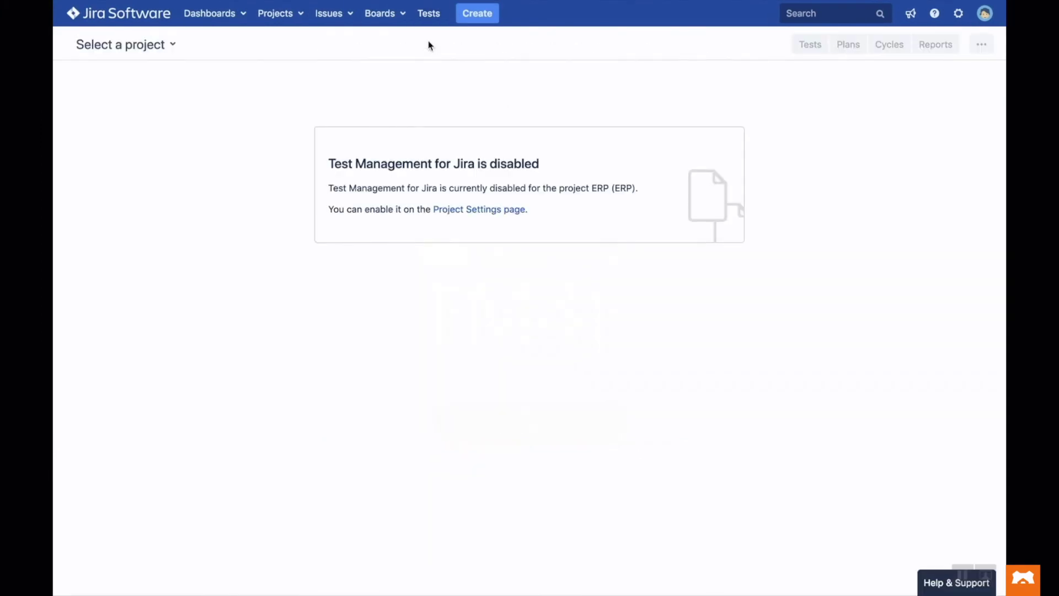
pyautogui.click(463, 215)
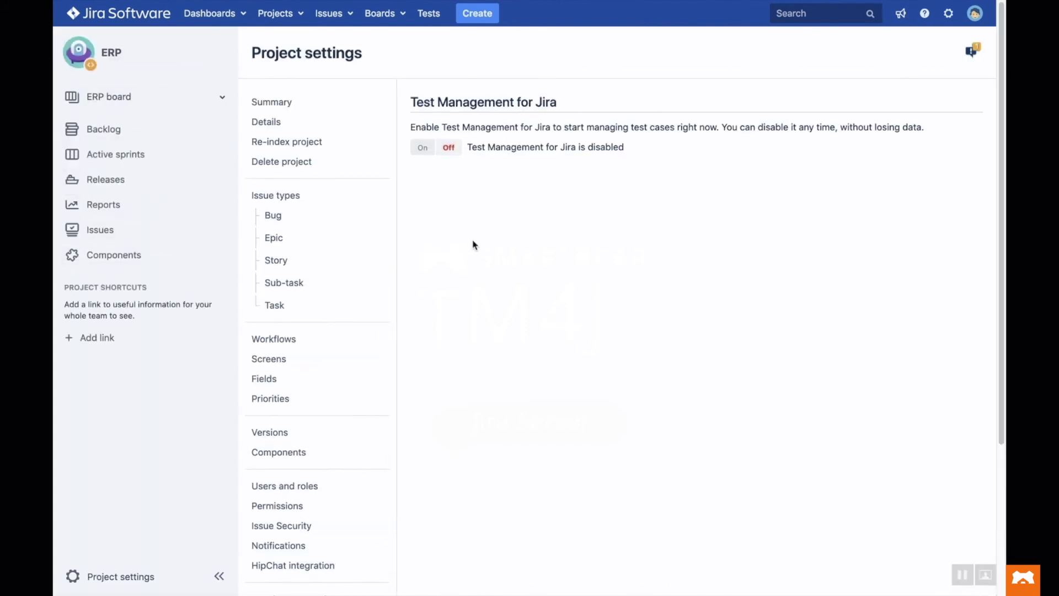
pyautogui.click(420, 150)
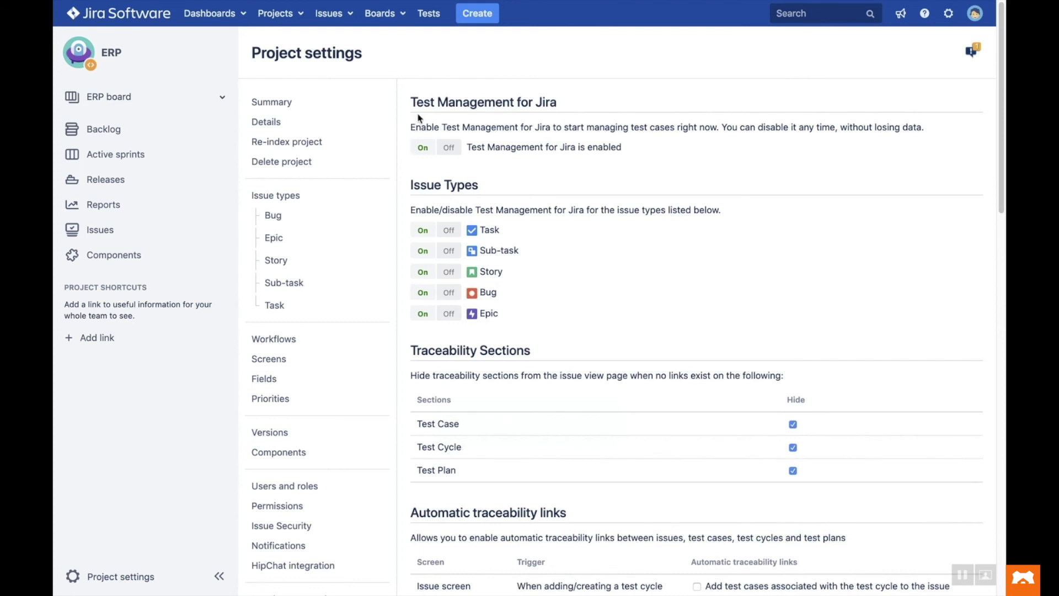
pyautogui.click(425, 22)
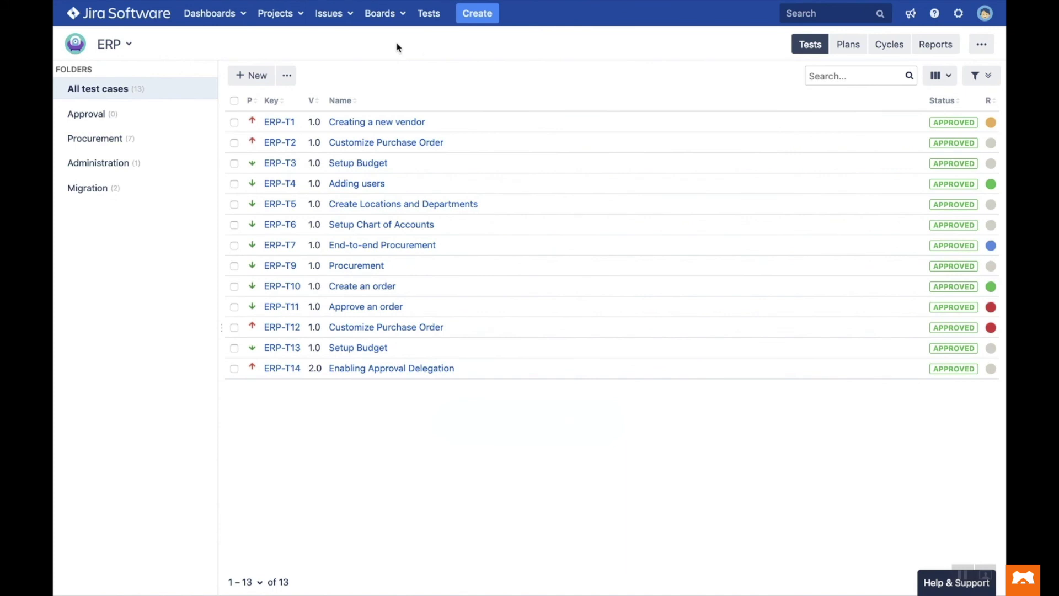
# Step: Create an 'Approval' folder in the ERP test library and start a new test case inside it
pyautogui.moveTo(198, 70)
pyautogui.click(190, 70)
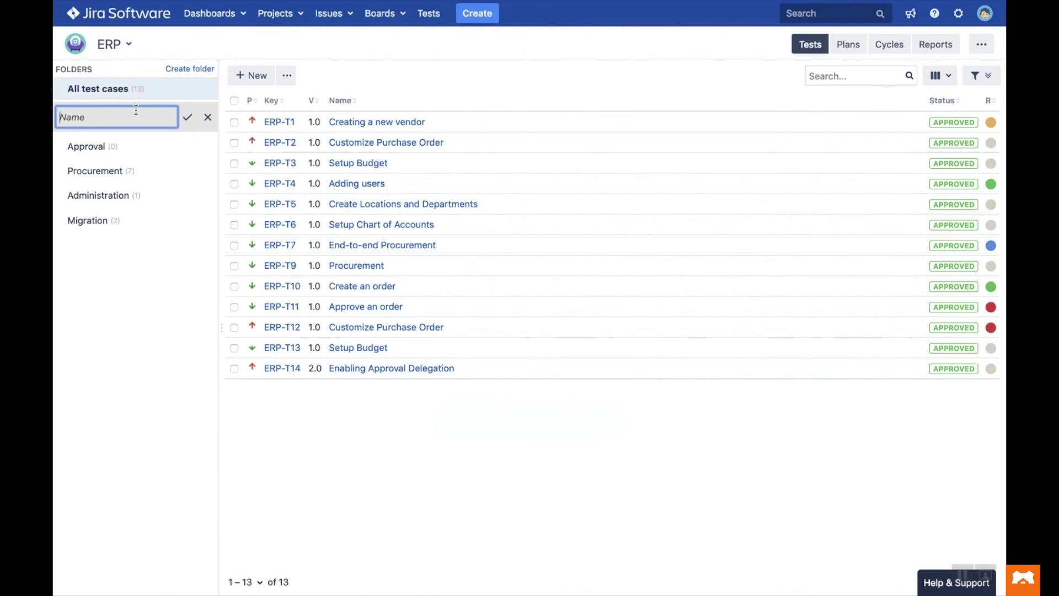
pyautogui.write('Approval')
pyautogui.click(188, 117)
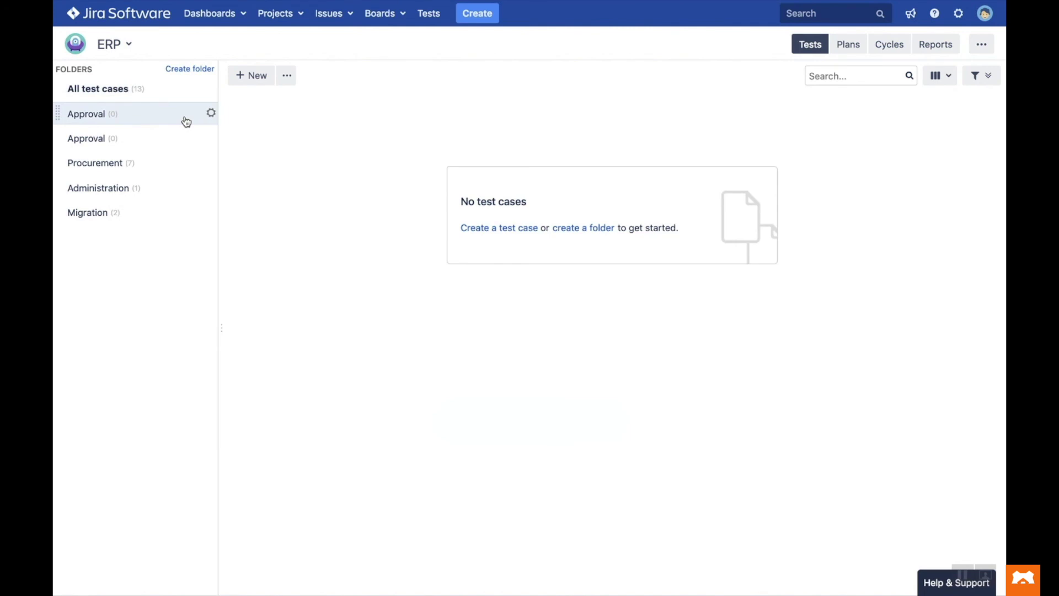
pyautogui.click(249, 82)
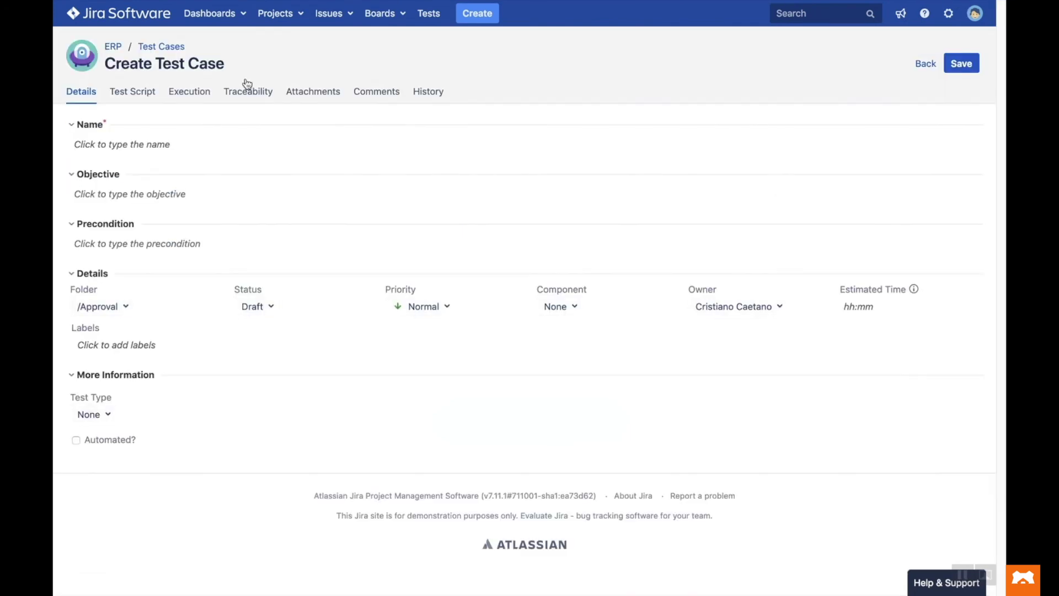
# Step: Name the new test case 'Approve a Bill'
pyautogui.click(175, 142)
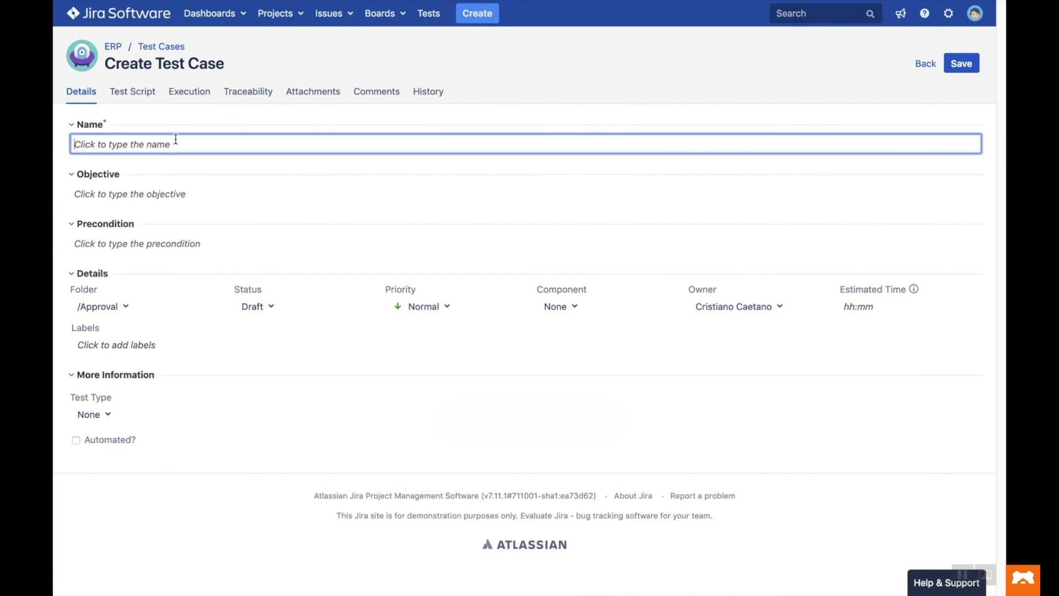
pyautogui.write('Approve a Bill')
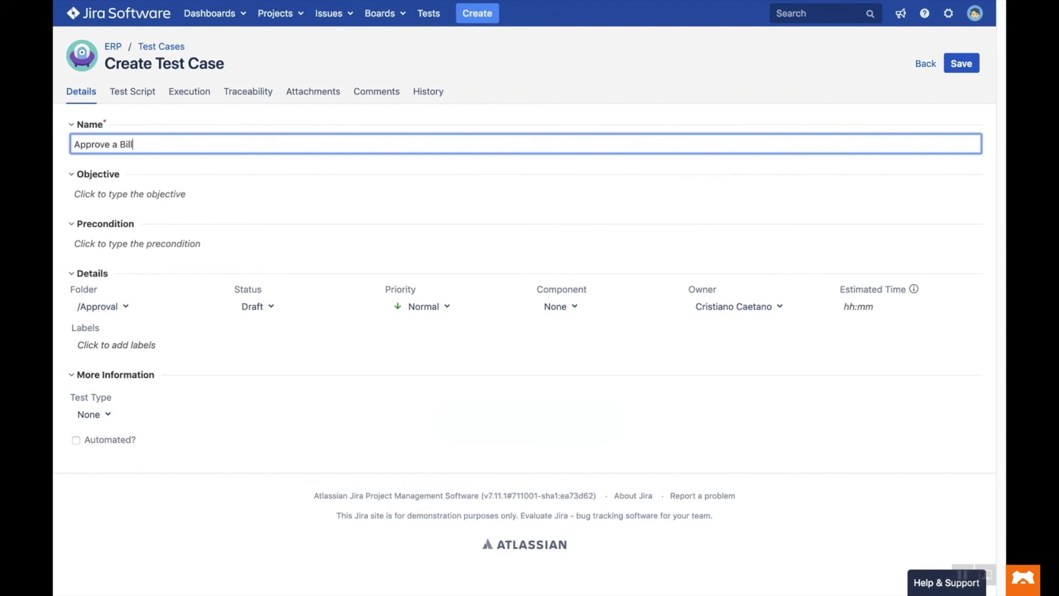
pyautogui.click(185, 165)
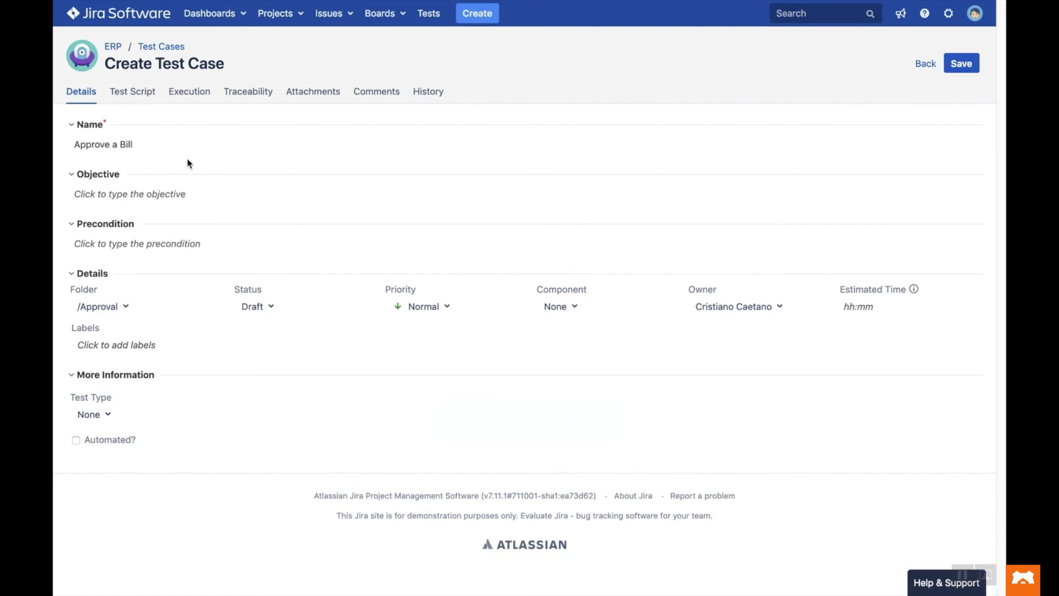
# Step: Write a two-step test script whose second step expects 'Bill approved'
pyautogui.click(148, 97)
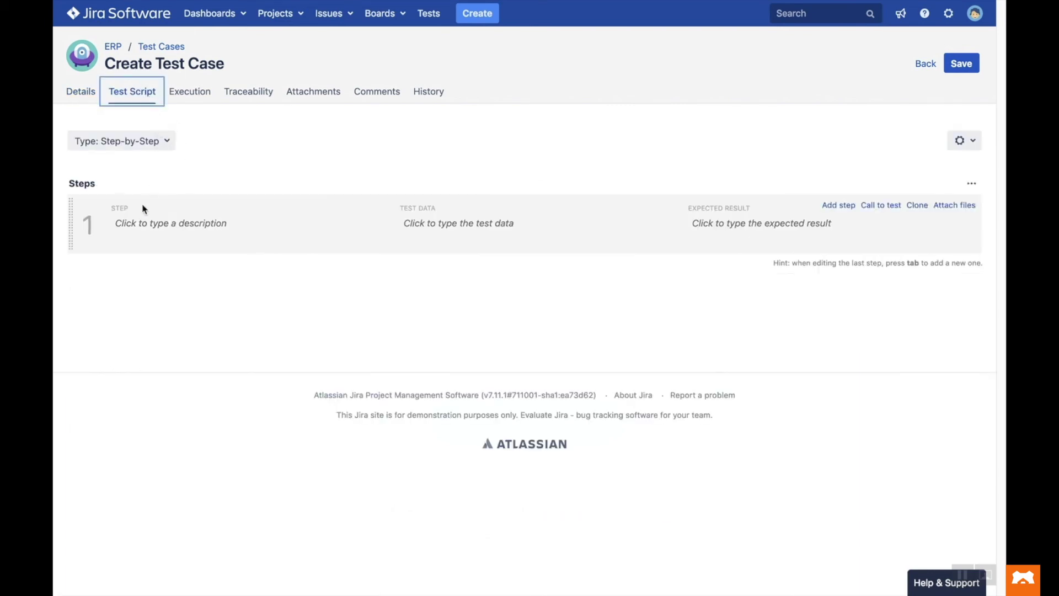
pyautogui.click(133, 224)
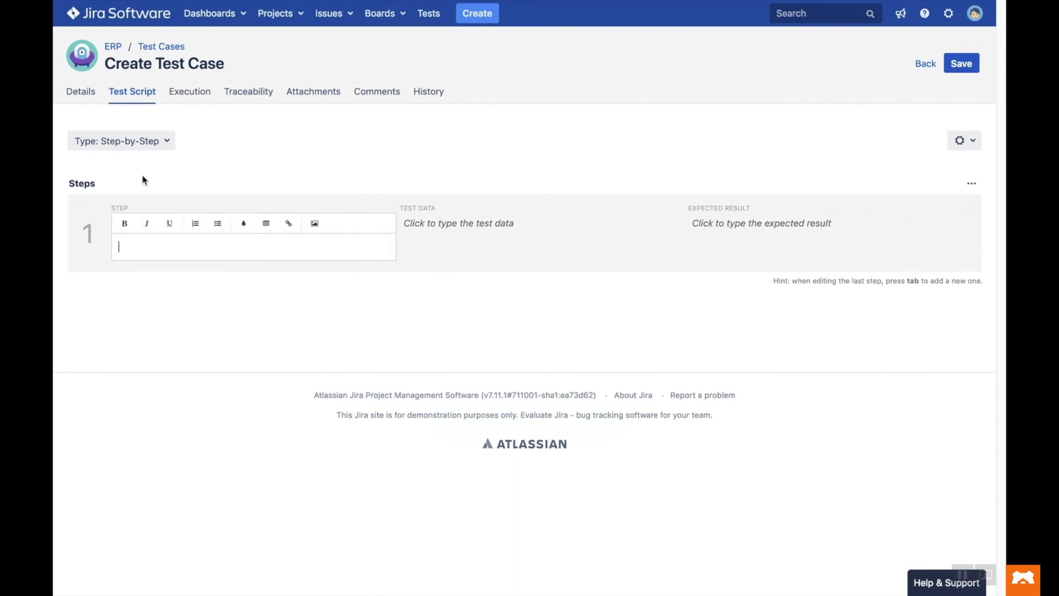
pyautogui.write('Sel')
pyautogui.write('e')
pyautogui.write('pproved')
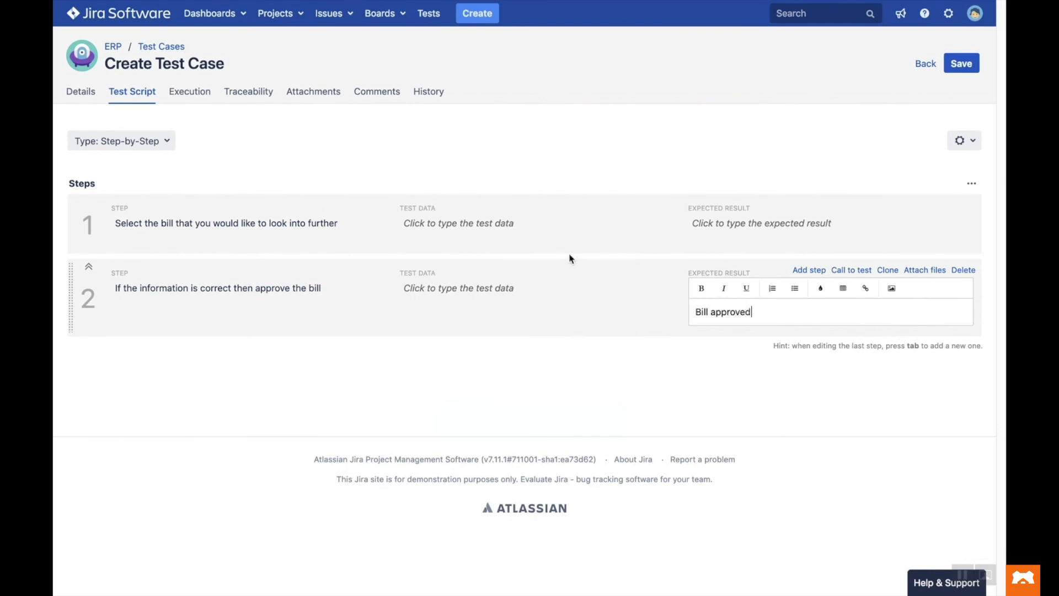
pyautogui.click(551, 166)
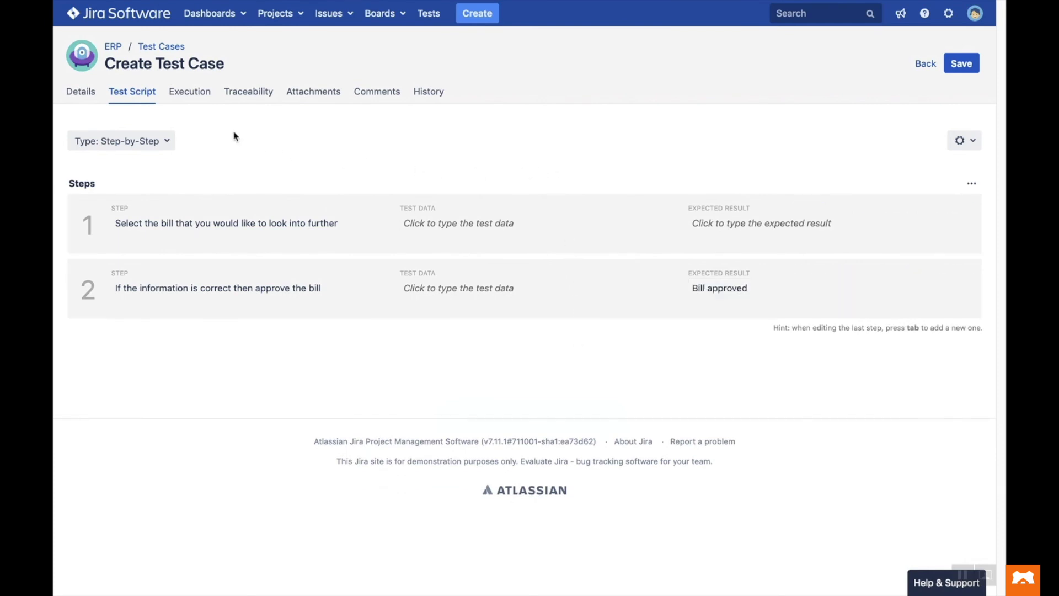
# Step: On the Traceability tab, link issue ERP-13 'Approve a bill' to the test case as coverage
pyautogui.click(199, 101)
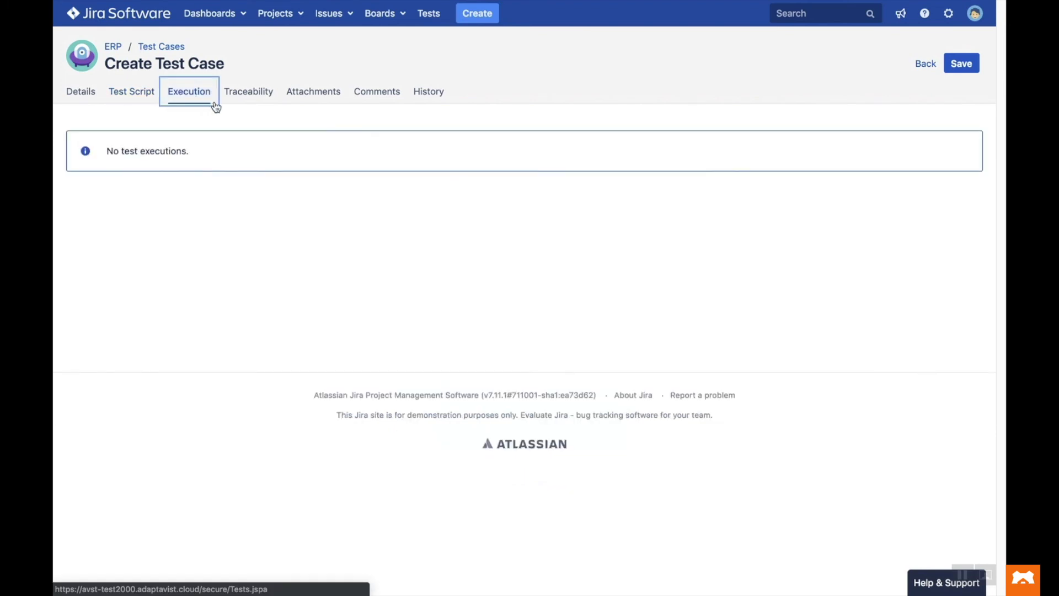
pyautogui.click(255, 99)
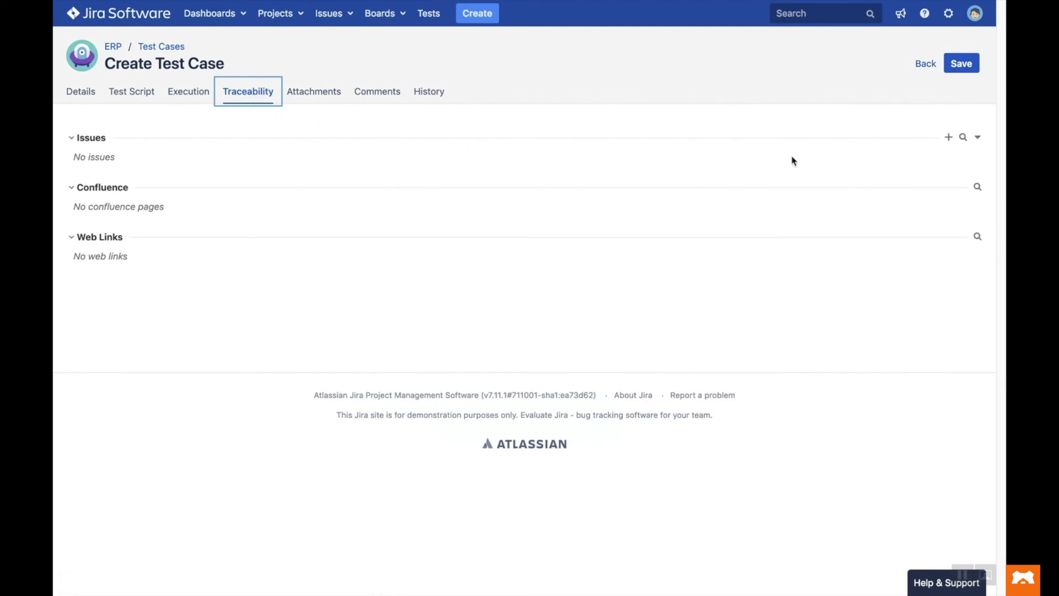
pyautogui.click(963, 137)
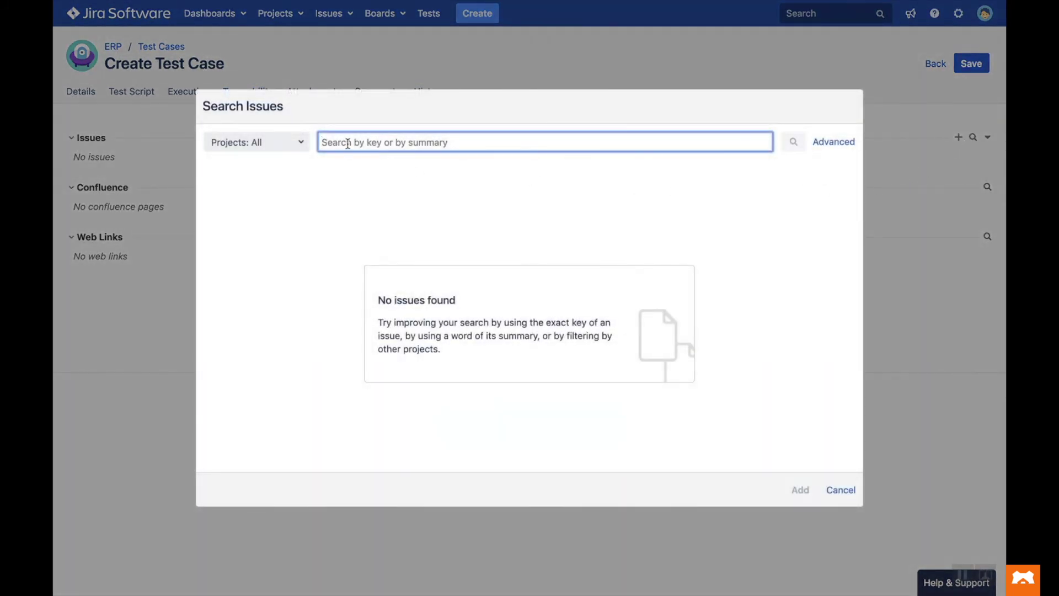
pyautogui.write('bill')
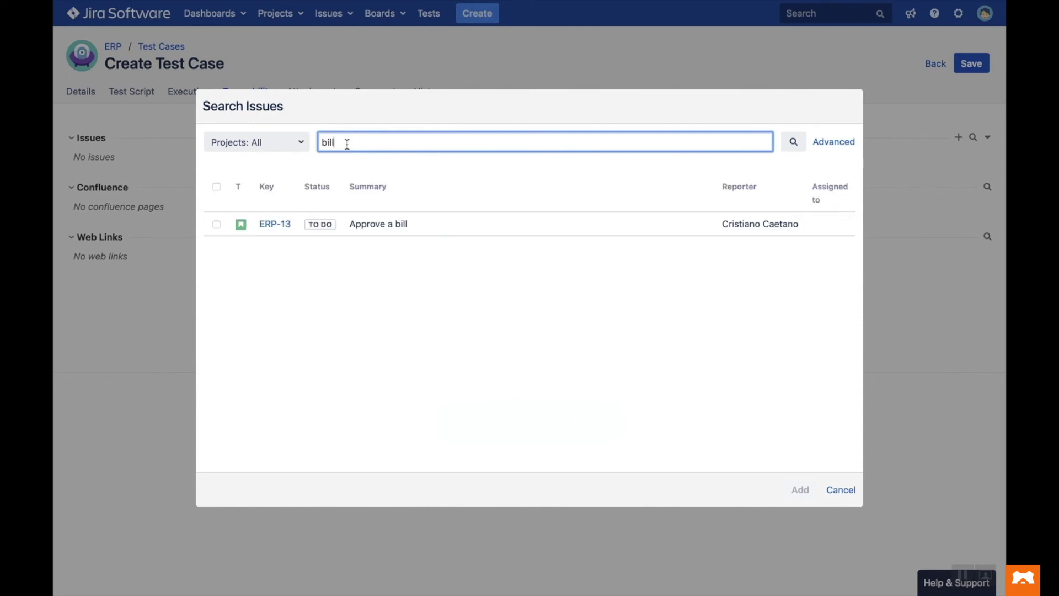
pyautogui.click(216, 225)
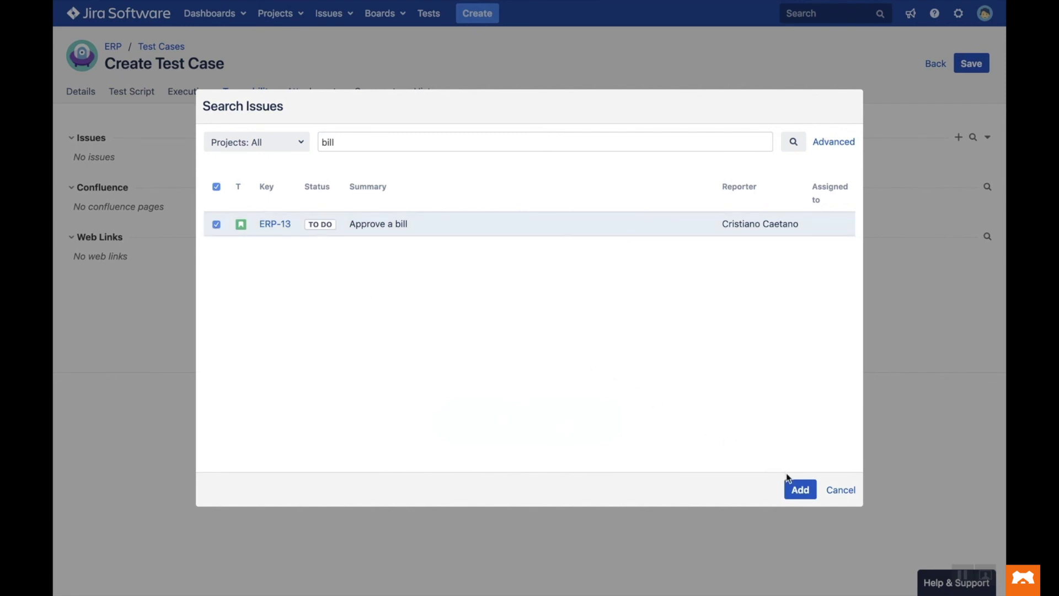
pyautogui.click(798, 489)
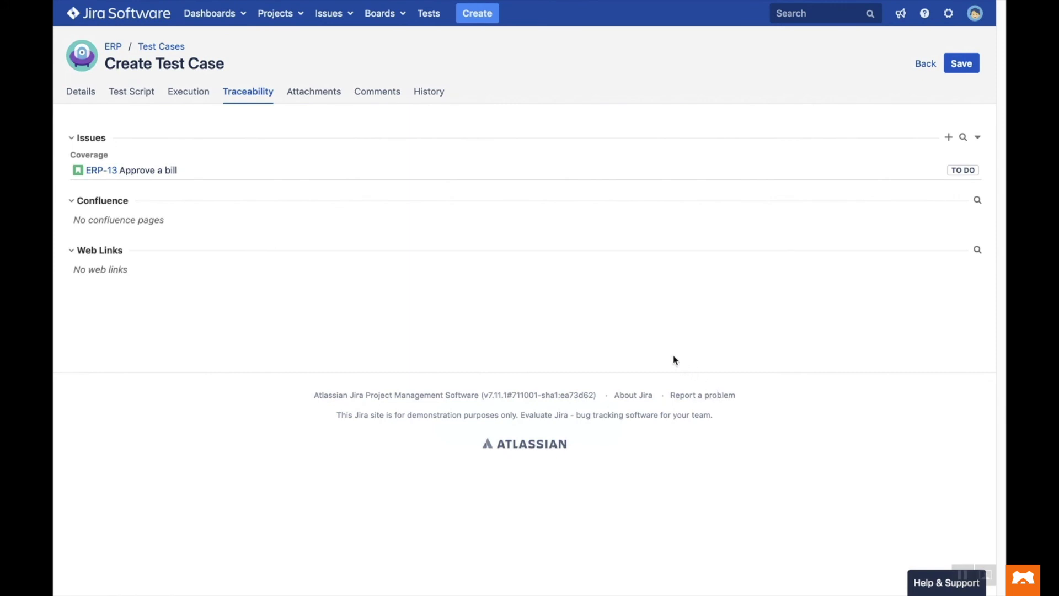
# Step: Review the Attachments, Comments and History tabs, then save the test case as ERP-T18
pyautogui.click(328, 95)
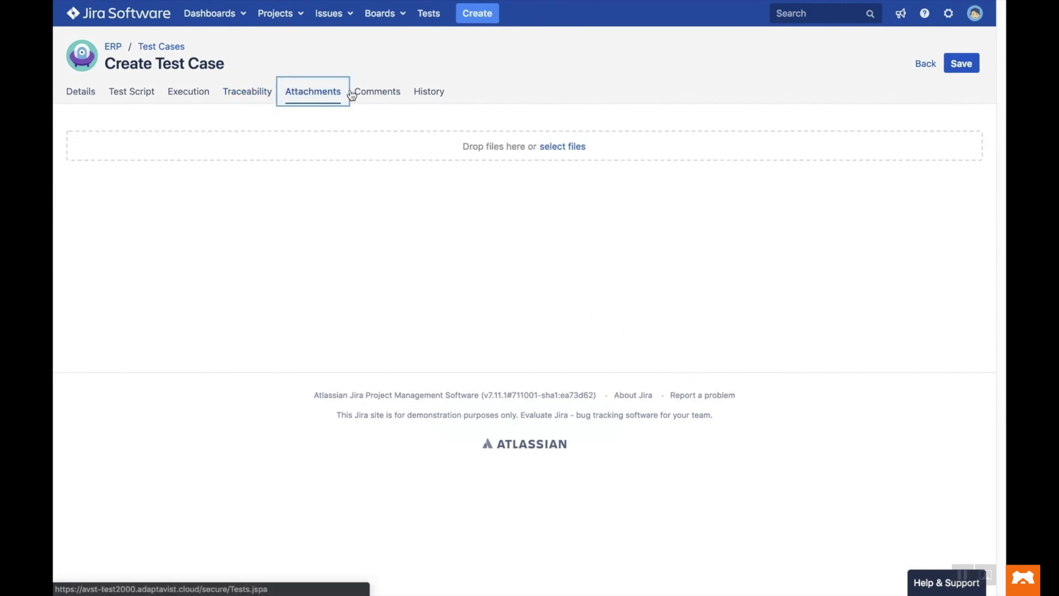
pyautogui.click(372, 98)
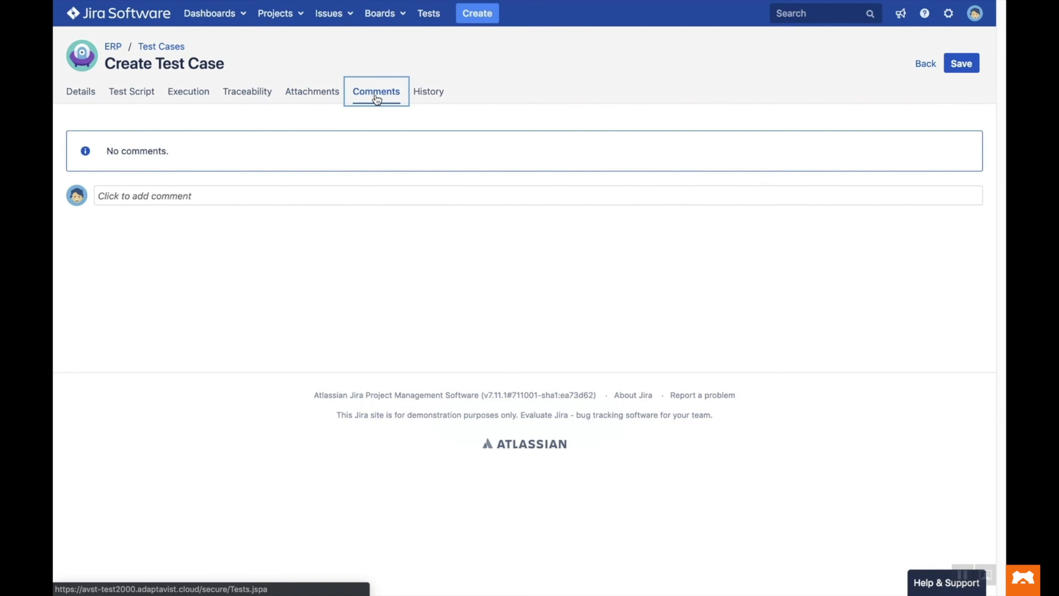
pyautogui.click(433, 97)
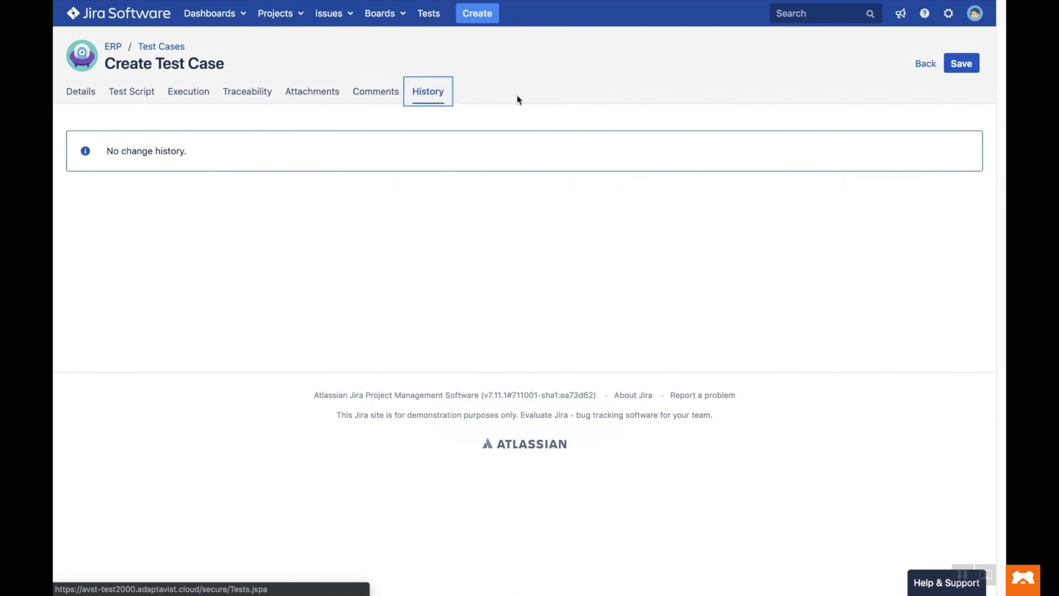
pyautogui.click(963, 65)
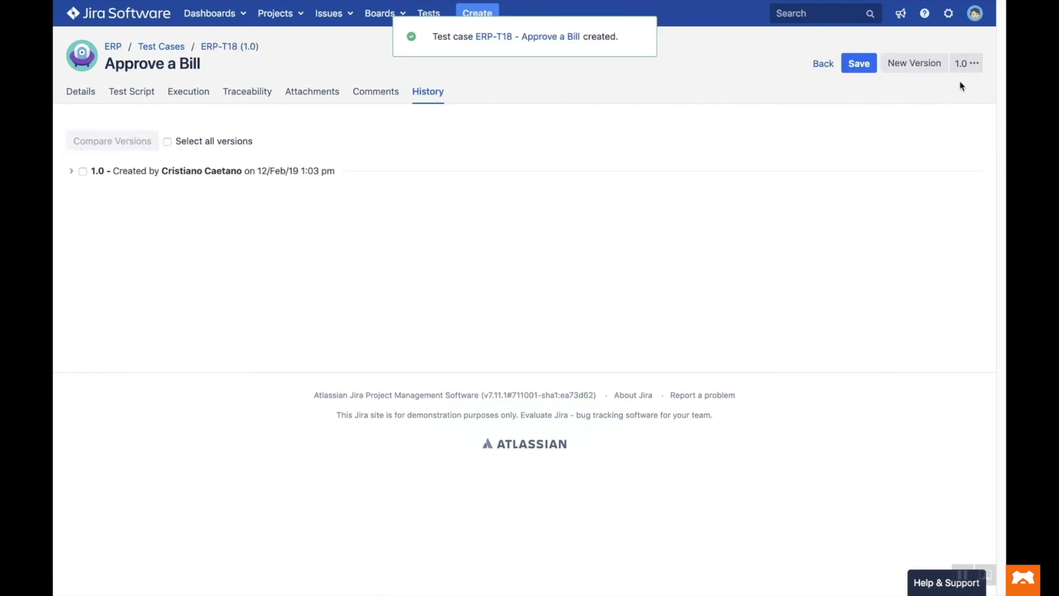
pyautogui.click(823, 64)
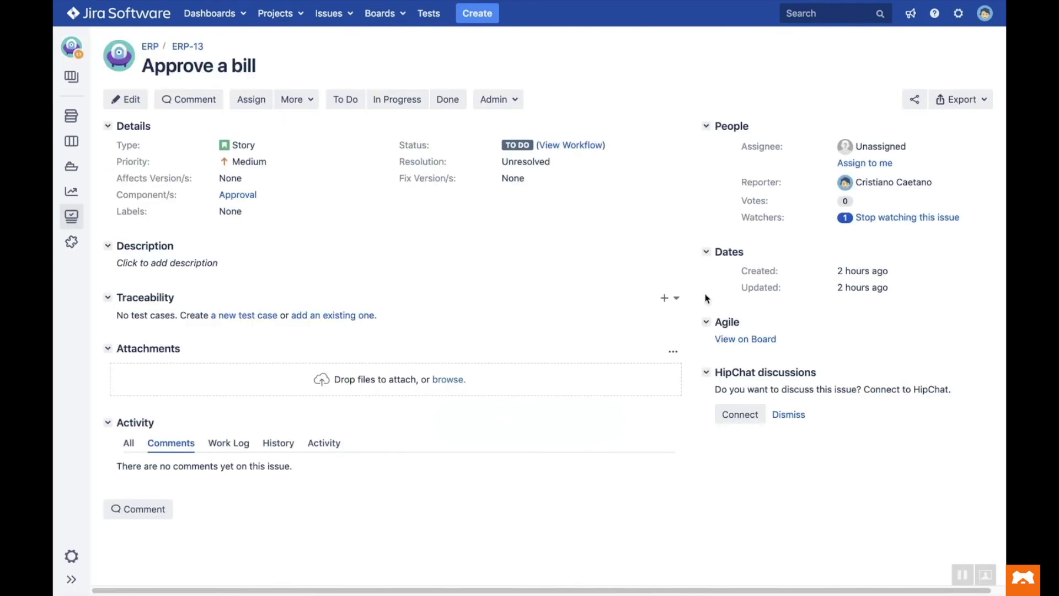
# Step: Add existing test case ERP-T18 from the Approval folder to issue ERP-13's traceability
pyautogui.click(676, 298)
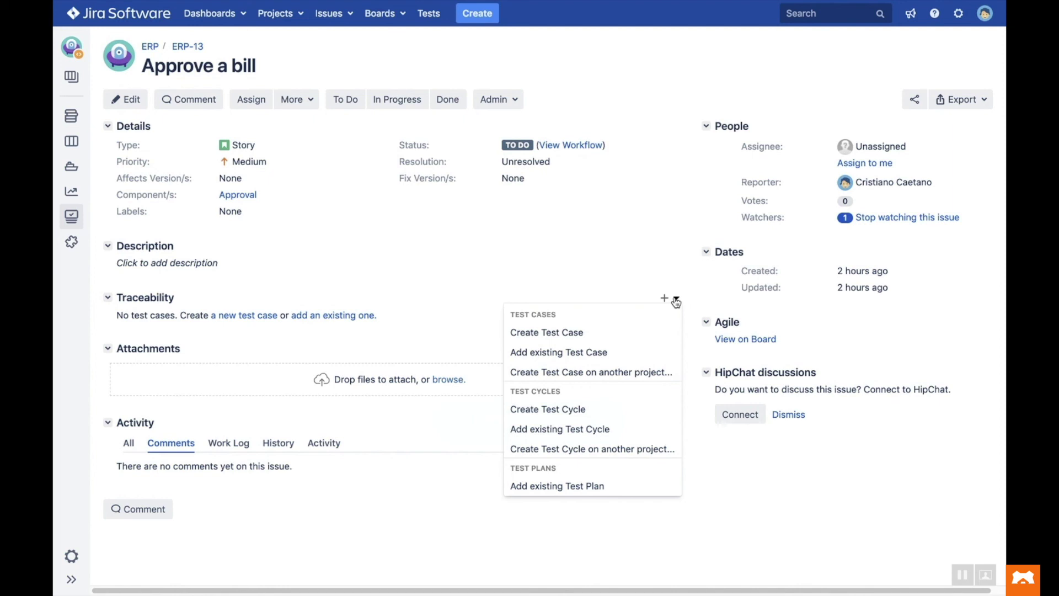
pyautogui.click(661, 353)
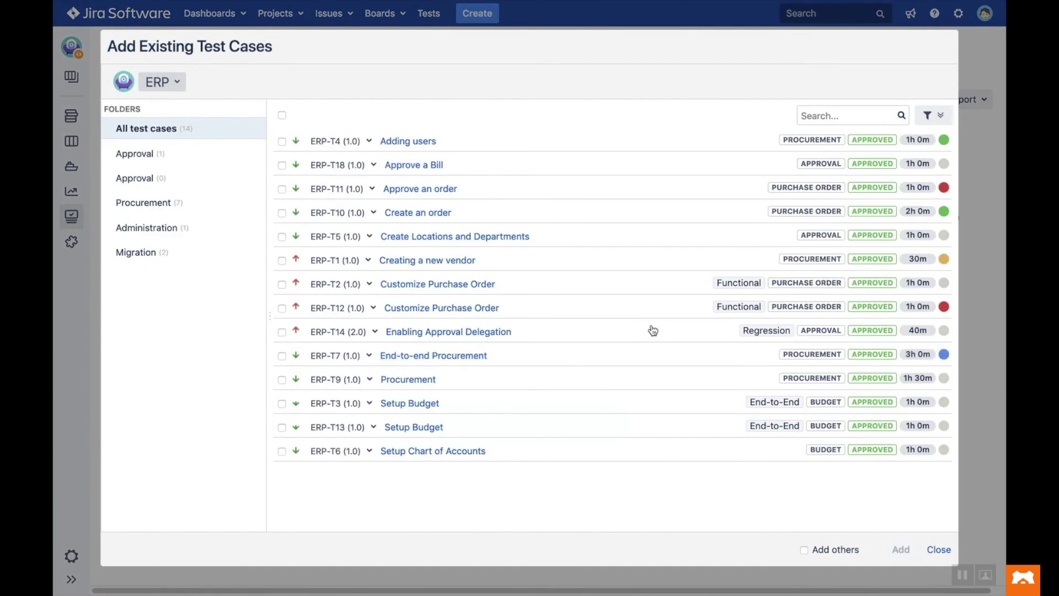
pyautogui.click(126, 157)
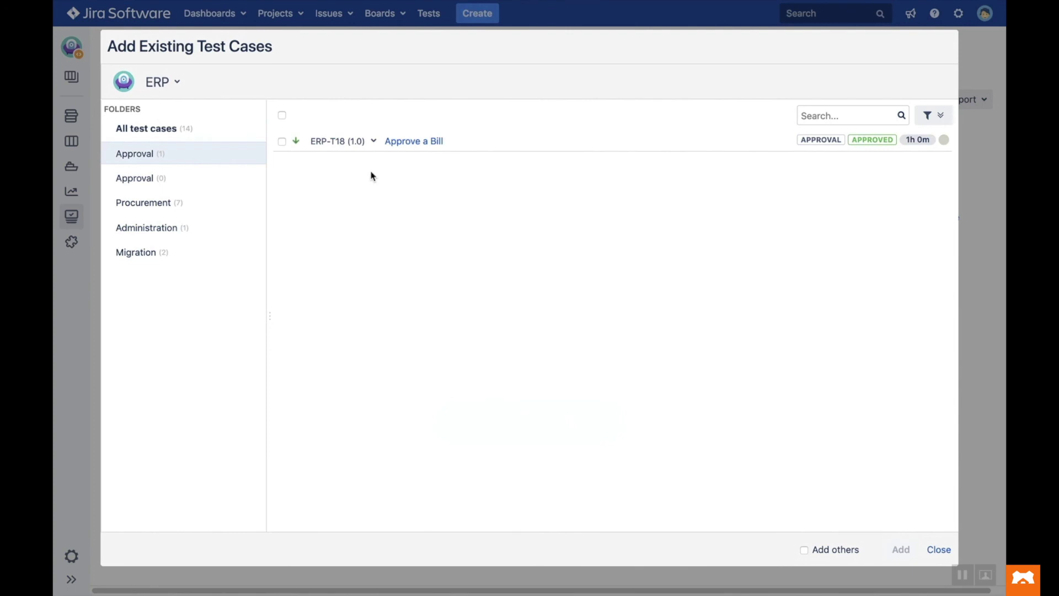
pyautogui.click(465, 148)
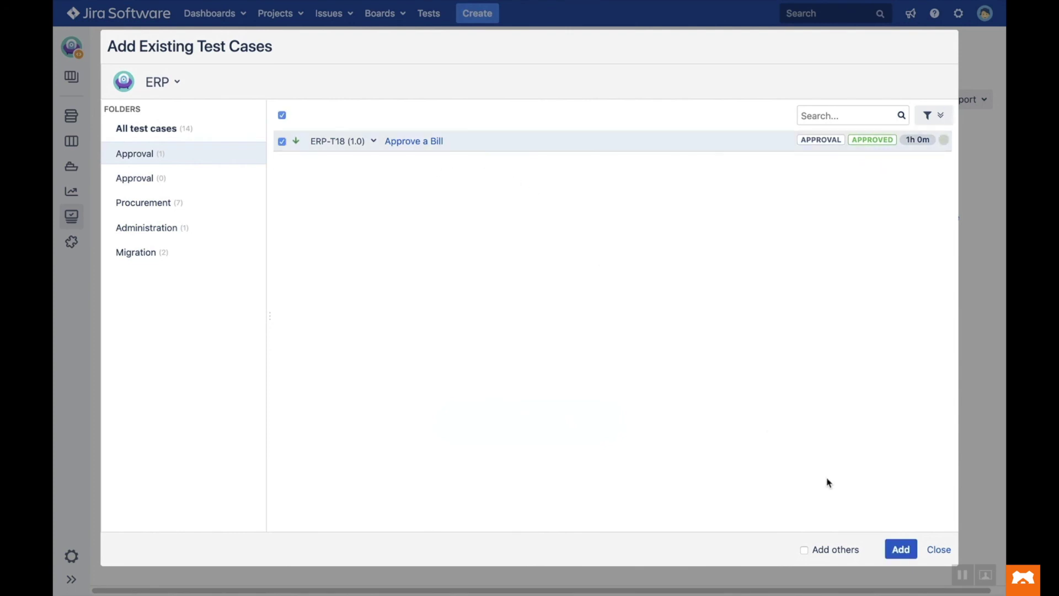
pyautogui.click(899, 549)
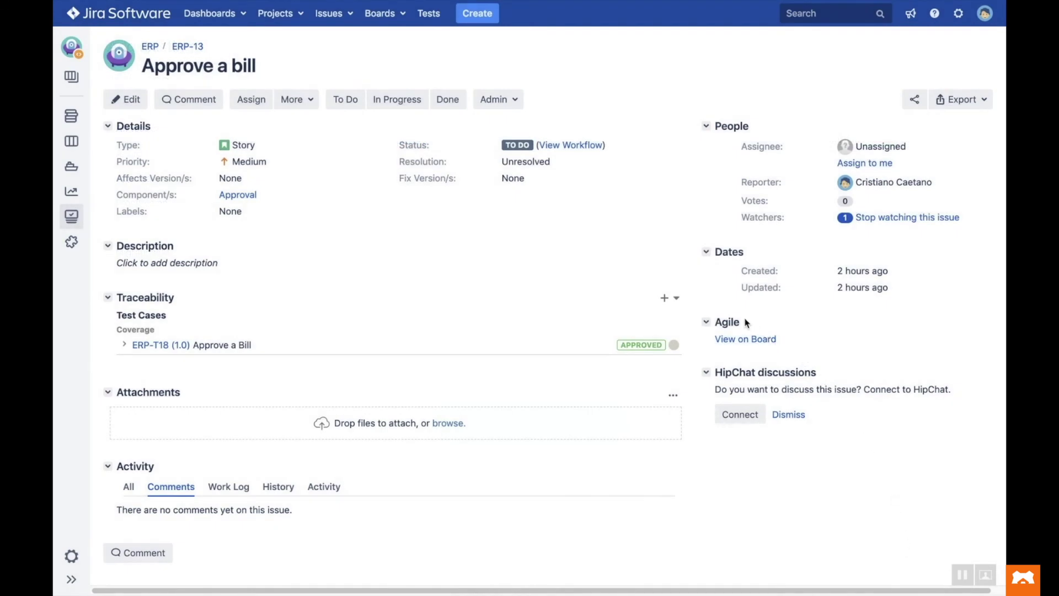
# Step: From ERP-13's traceability, create and save an Approved test case named 'Deny a Bill'
pyautogui.click(666, 301)
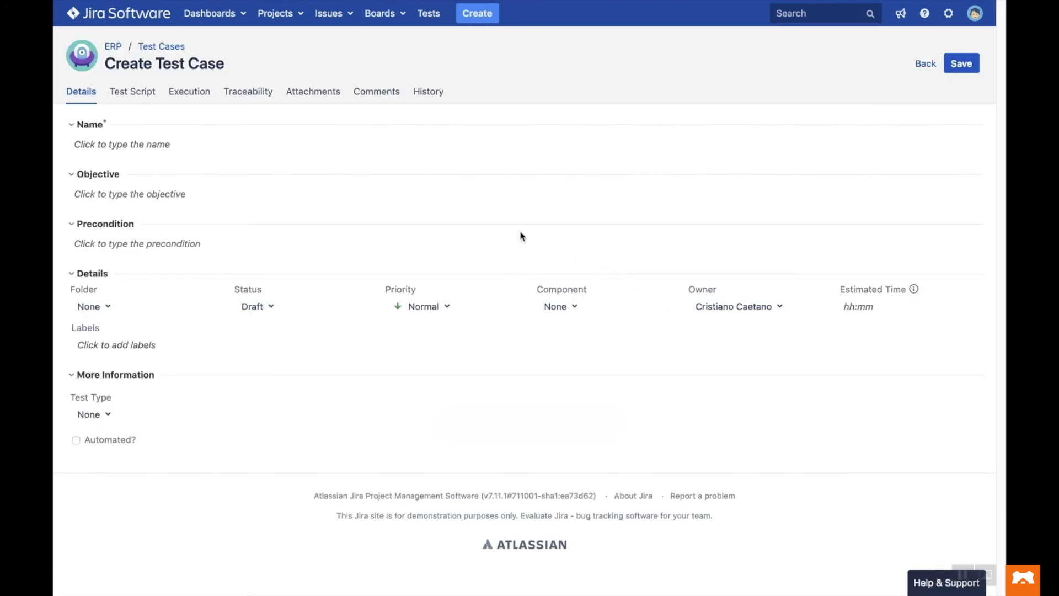
pyautogui.click(300, 145)
pyautogui.write('Deny a')
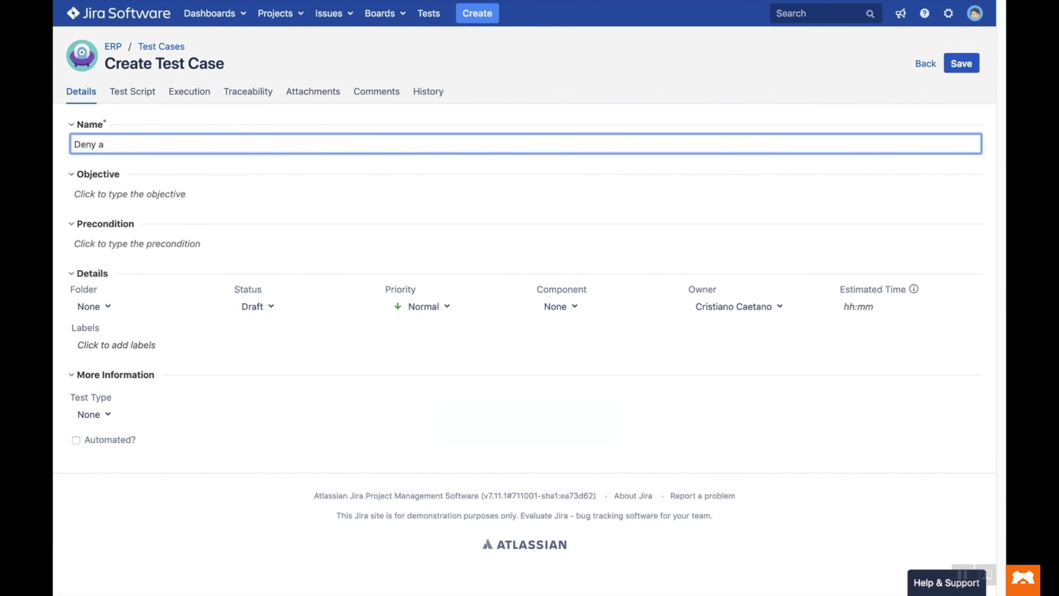
pyautogui.write(' Bill')
pyautogui.click(275, 308)
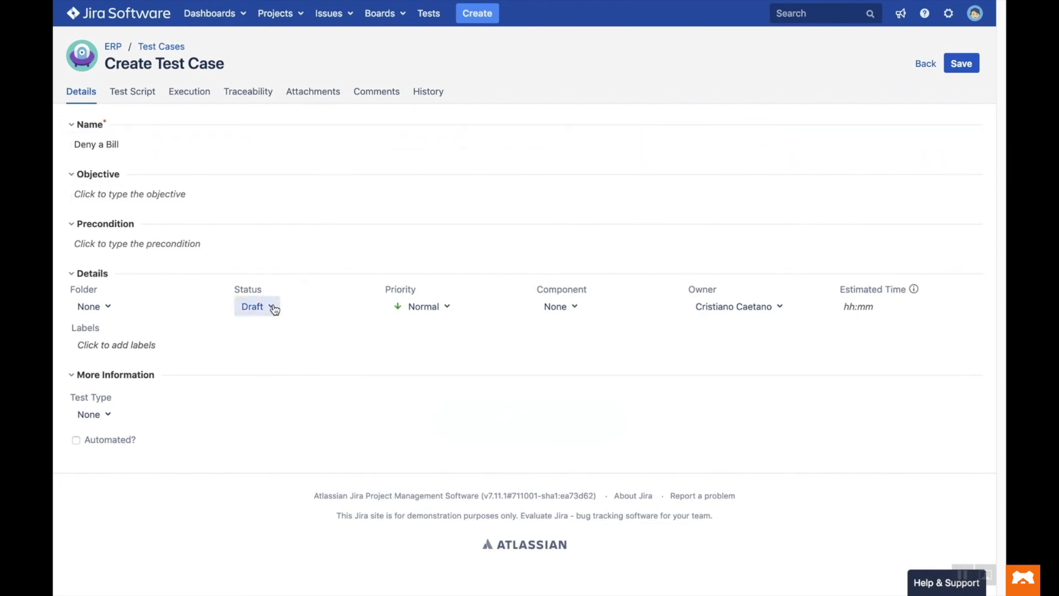
pyautogui.click(269, 397)
pyautogui.click(954, 64)
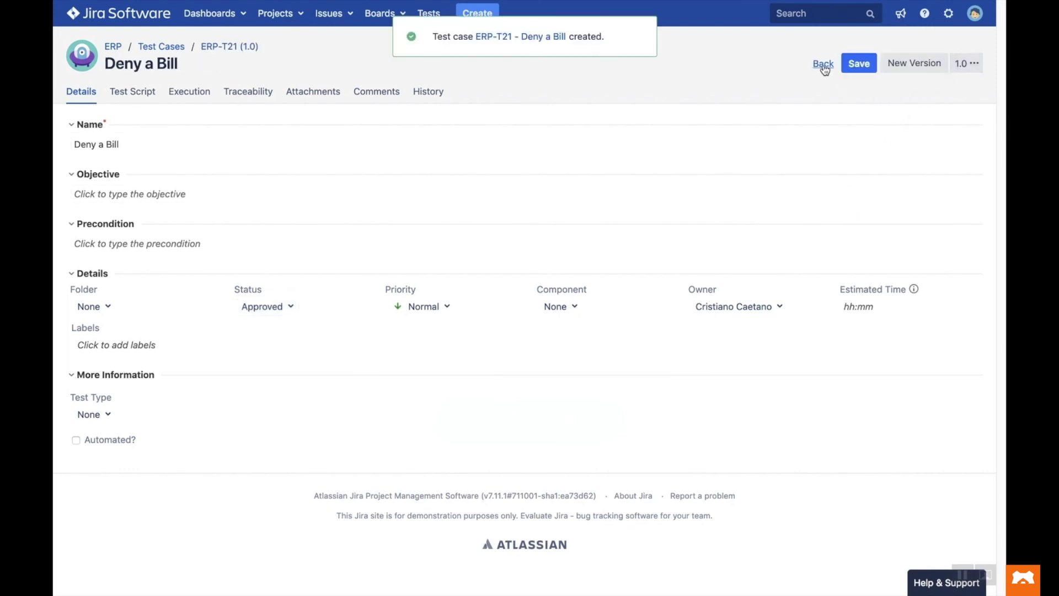
pyautogui.click(823, 64)
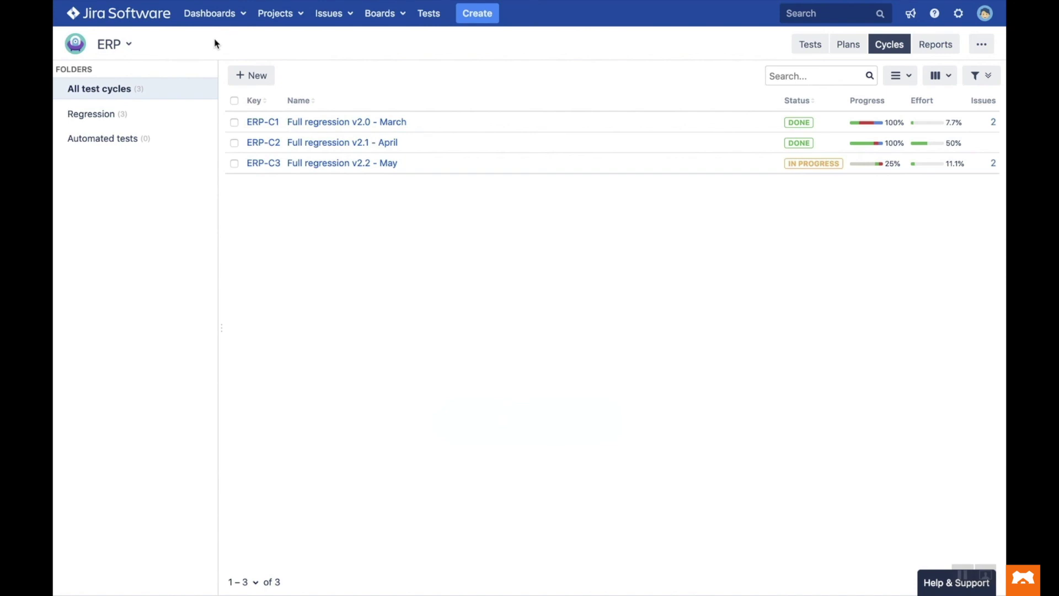
# Step: Create a 'Smoke Tests' folder on the ERP test cycles page
pyautogui.click(184, 69)
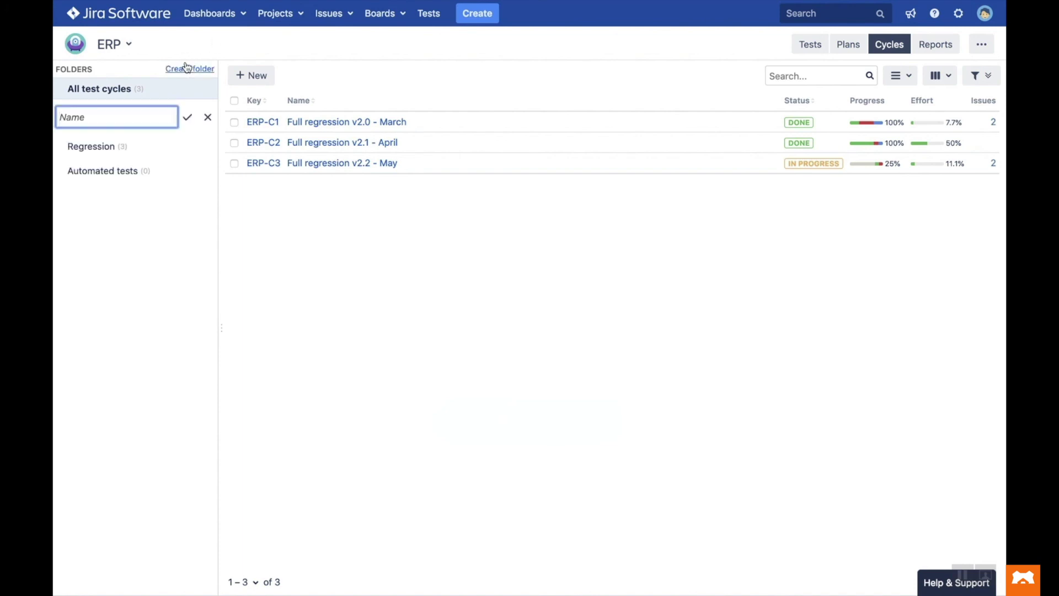
pyautogui.write('Smoke Tests')
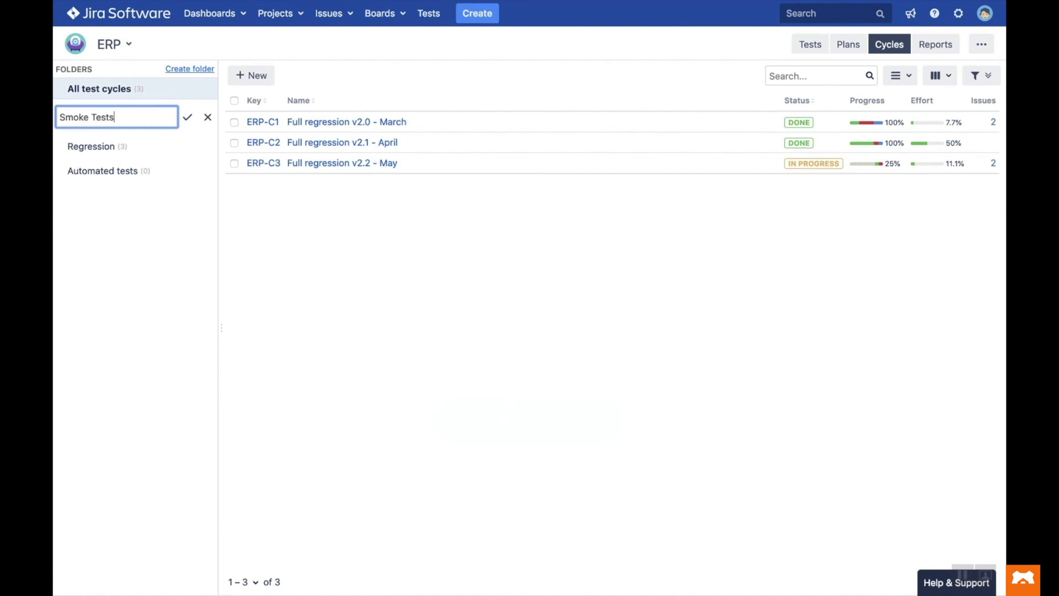
pyautogui.click(186, 117)
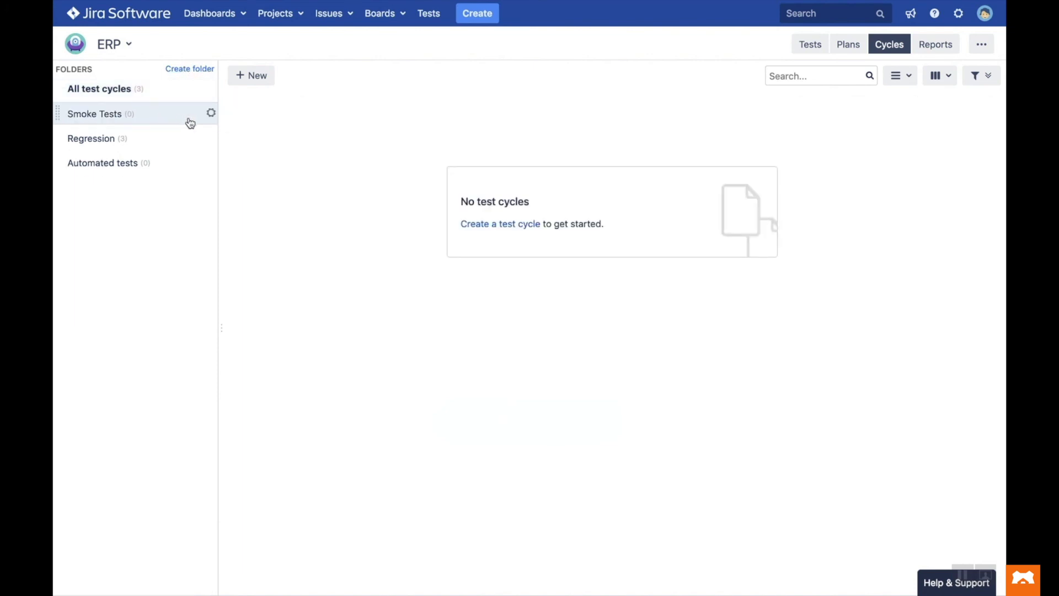
# Step: Draft a test cycle named 'Smoke Tests' and view its still-empty Test Cases list
pyautogui.click(250, 83)
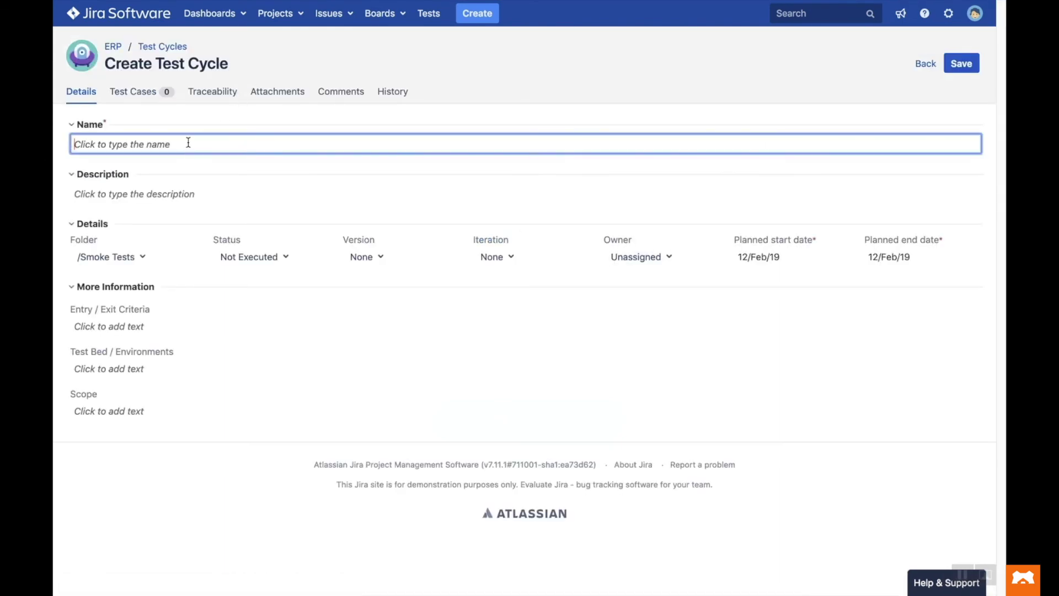
pyautogui.write('Smoke ')
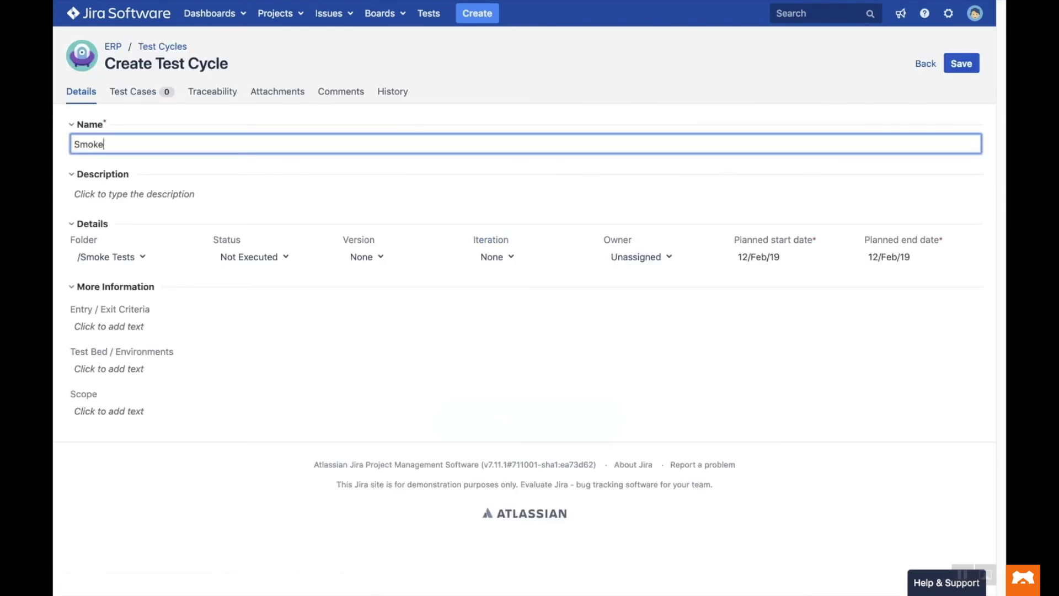
pyautogui.write('Tests')
pyautogui.click(196, 128)
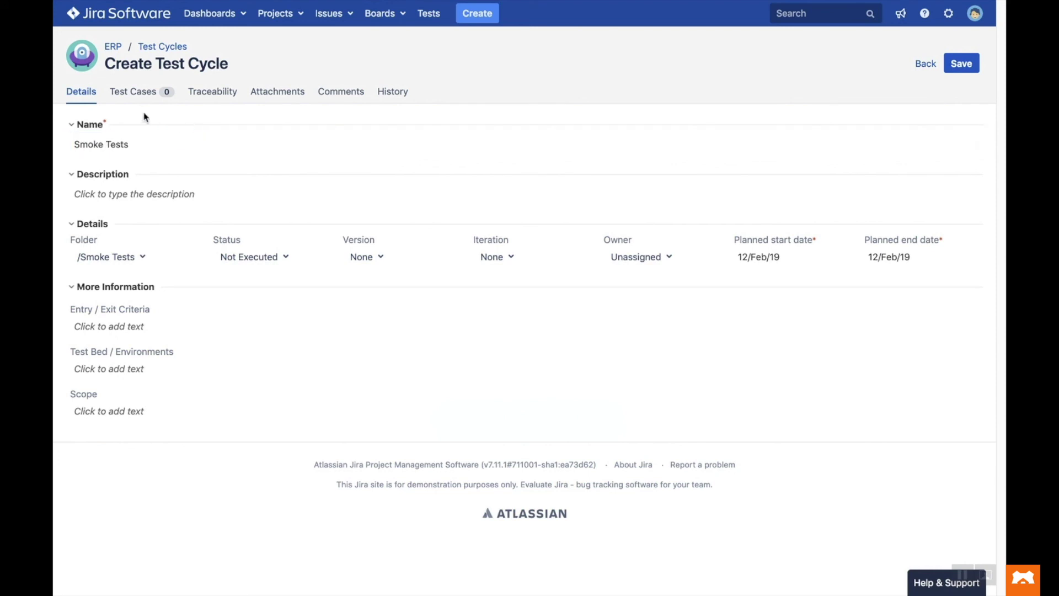
pyautogui.click(134, 95)
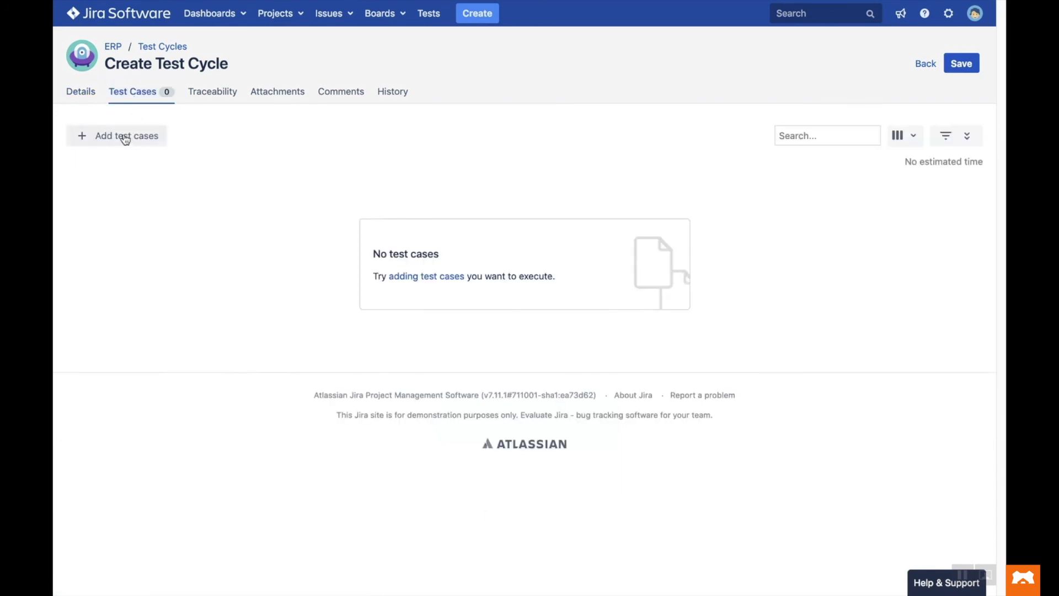
# Step: Add all seven Procurement test cases to the Smoke Tests cycle
pyautogui.click(123, 136)
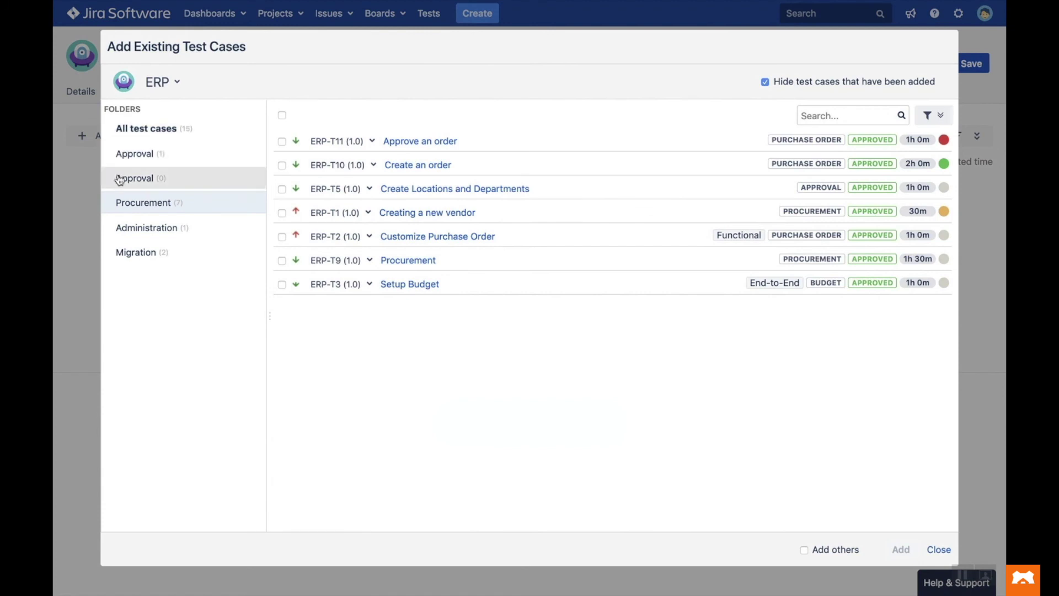
pyautogui.click(282, 115)
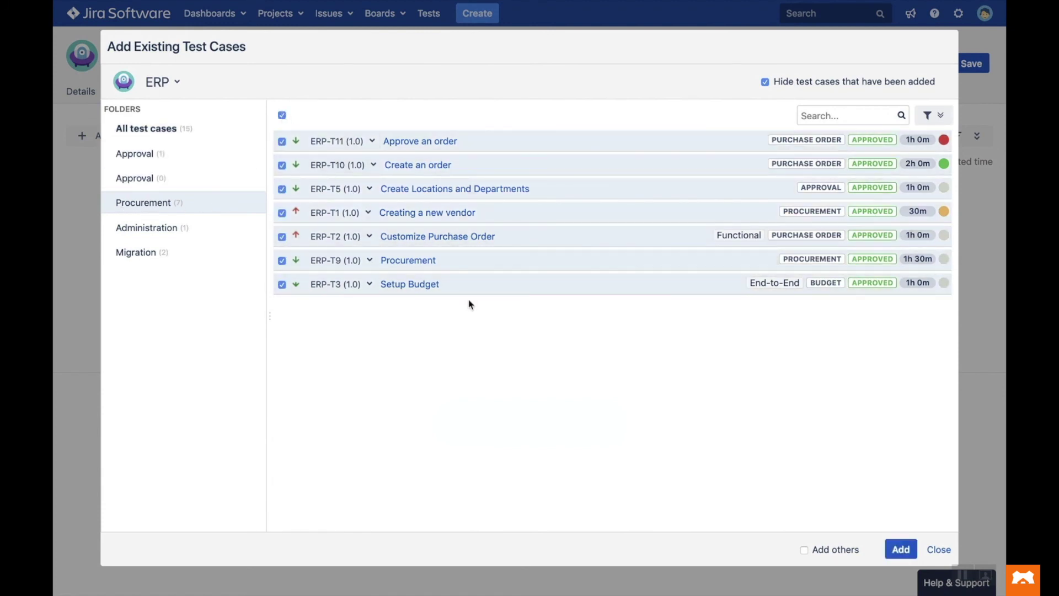
pyautogui.click(913, 554)
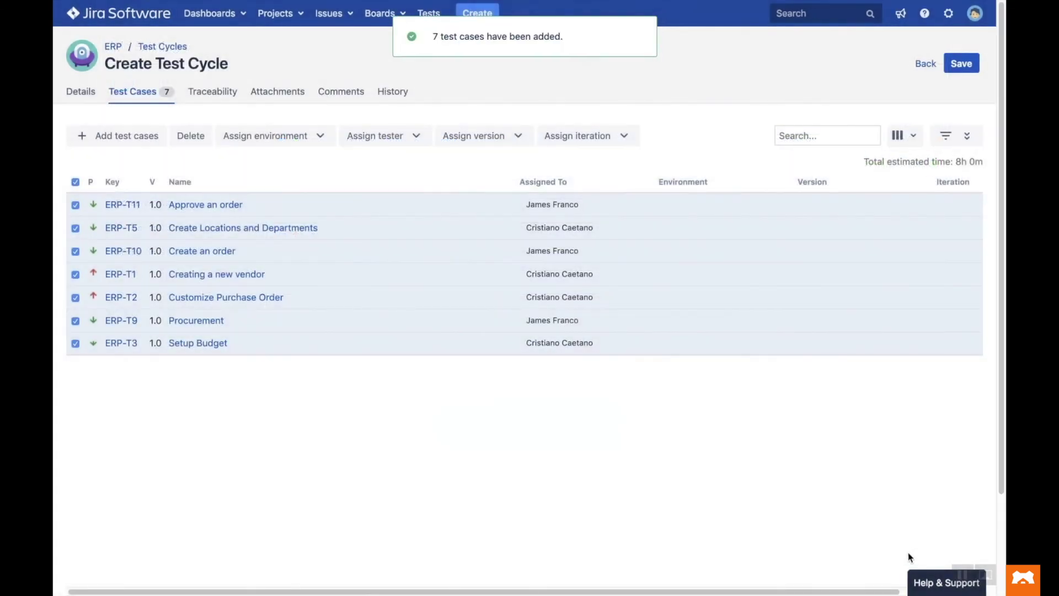
# Step: Set every cycle case's environment to Windows and assign them all to one tester
pyautogui.click(244, 138)
pyautogui.click(244, 190)
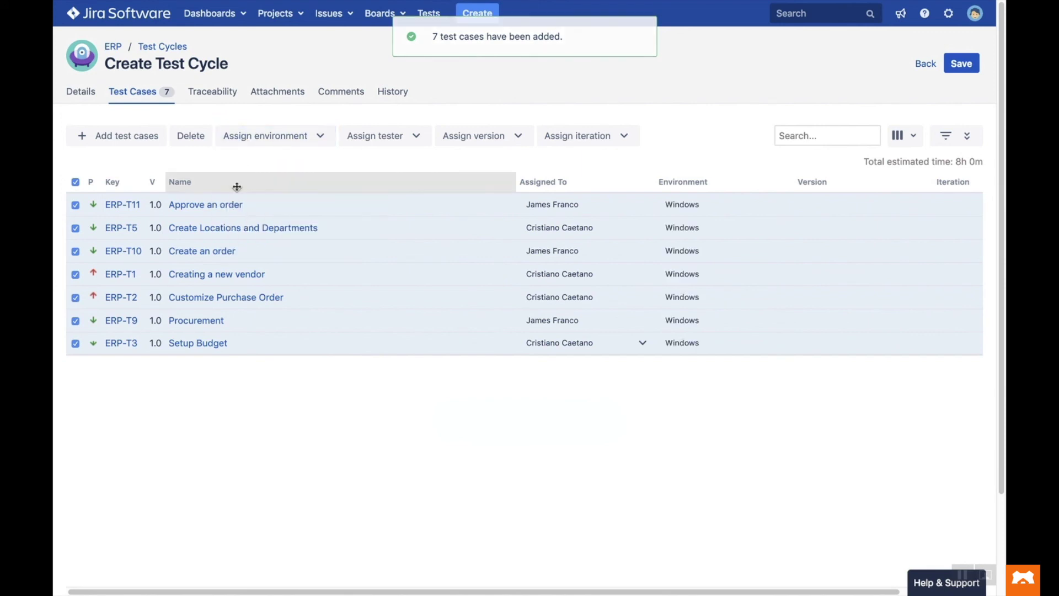
pyautogui.click(362, 136)
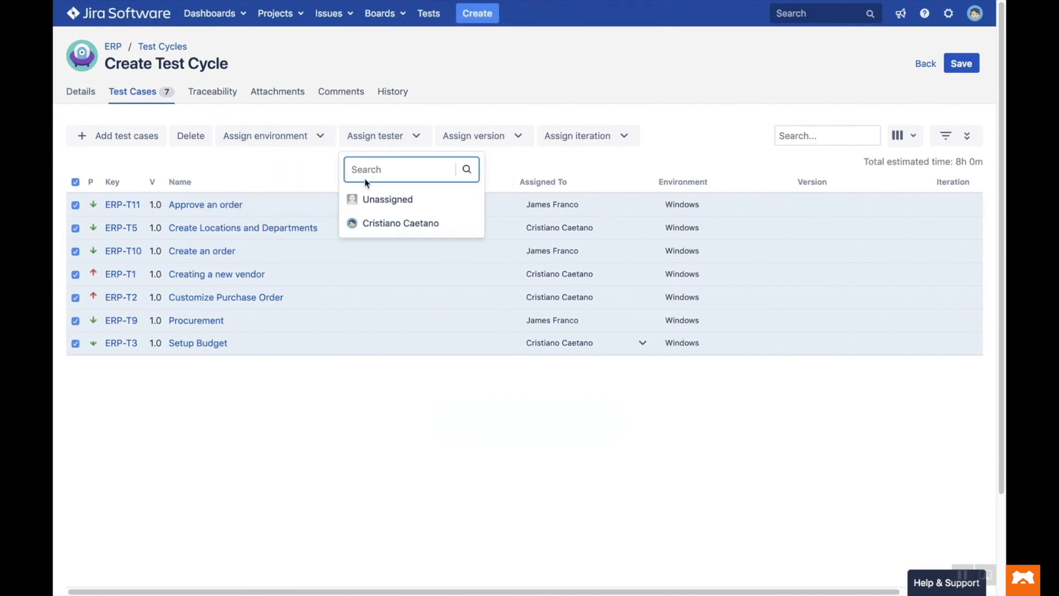
pyautogui.click(369, 228)
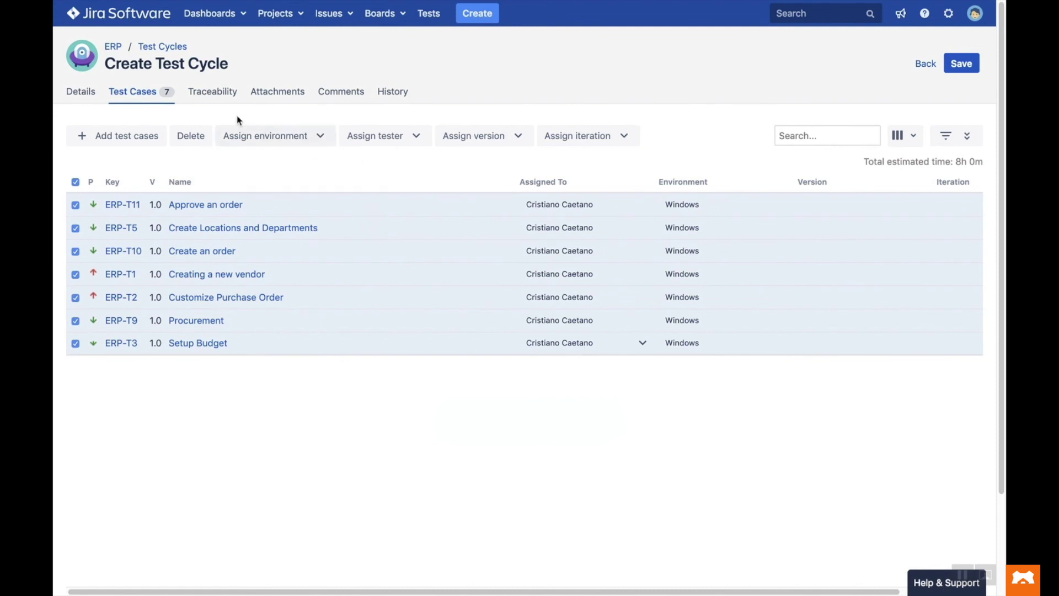
pyautogui.click(220, 94)
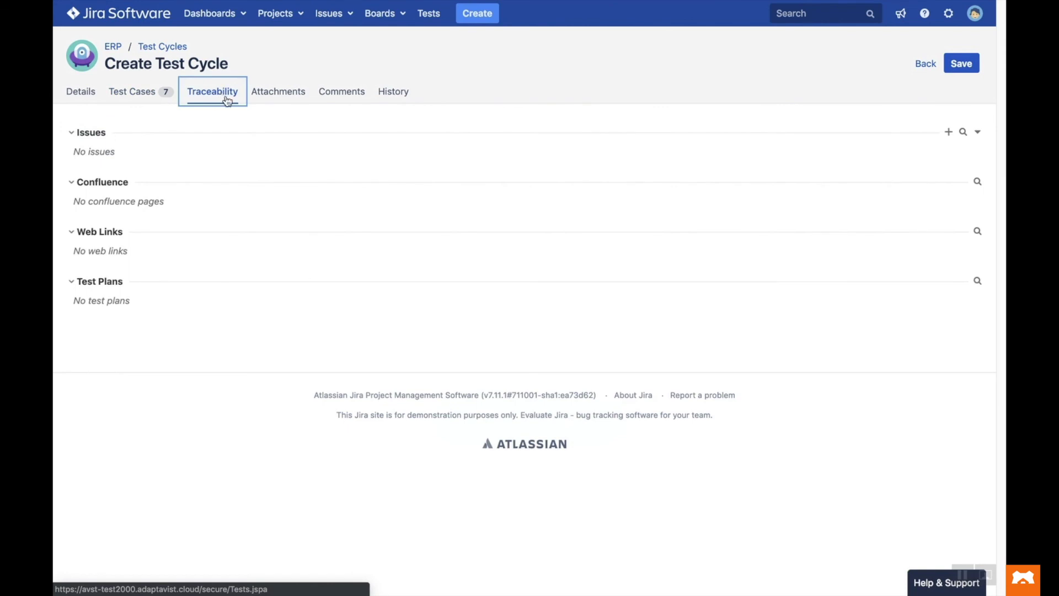
# Step: Review the cycle's Attachments, Comments and History tabs, save Smoke Tests as ERP-C6, and return to the list
pyautogui.click(281, 94)
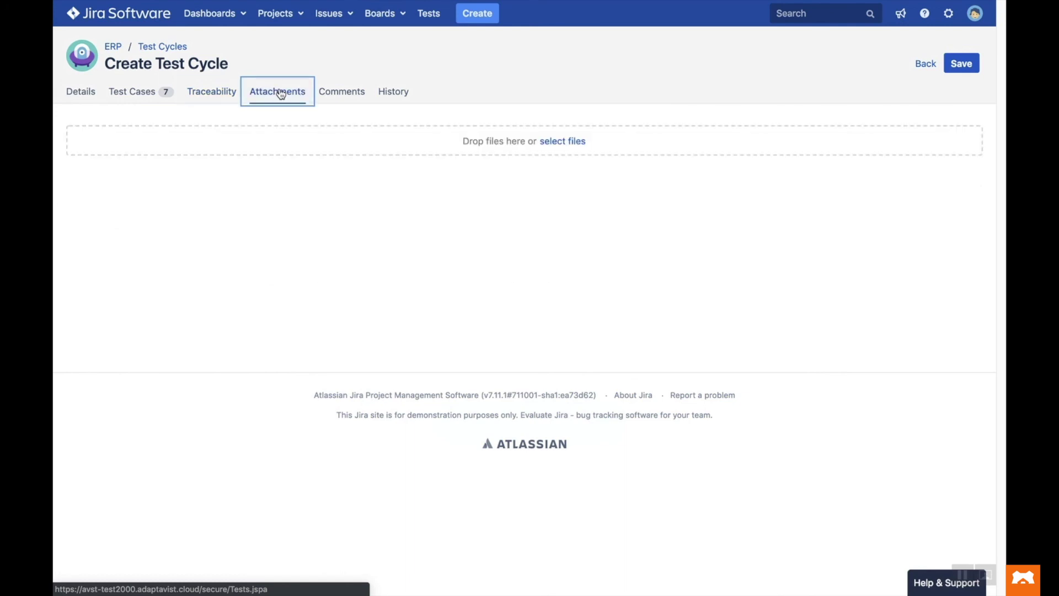
pyautogui.click(349, 98)
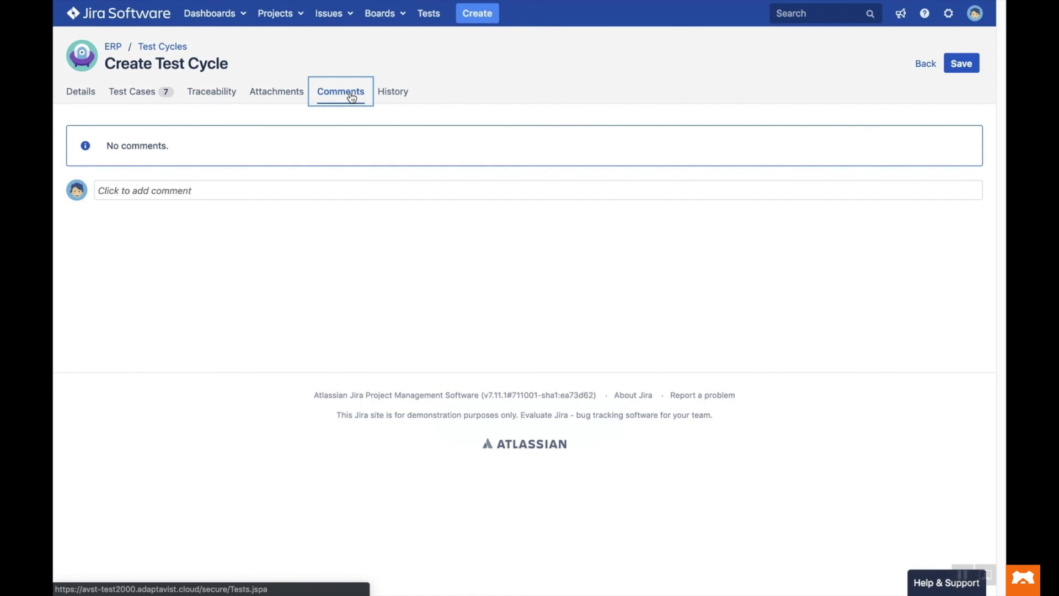
pyautogui.click(402, 95)
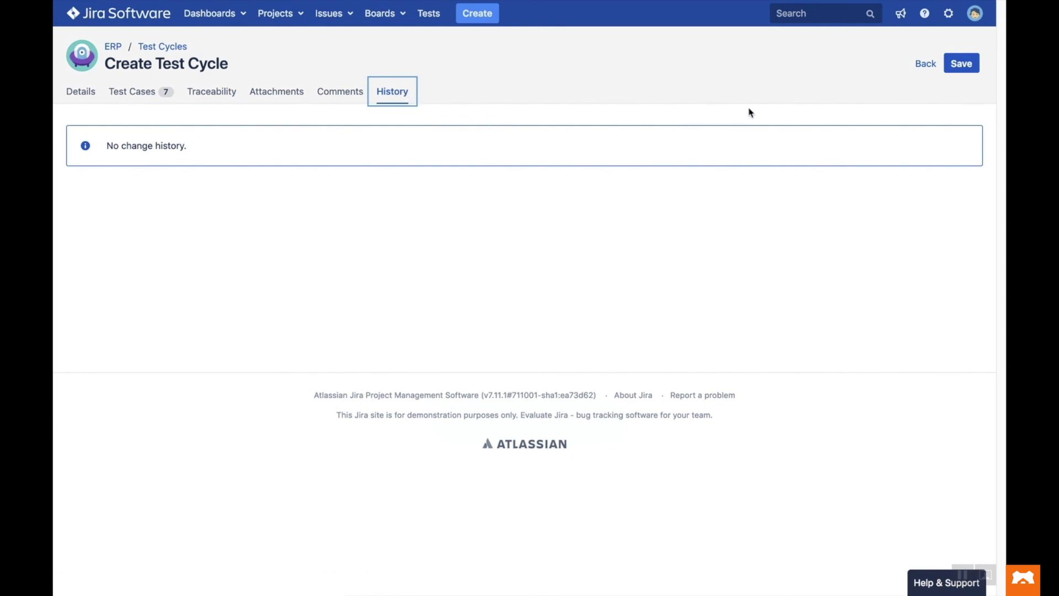
pyautogui.click(953, 65)
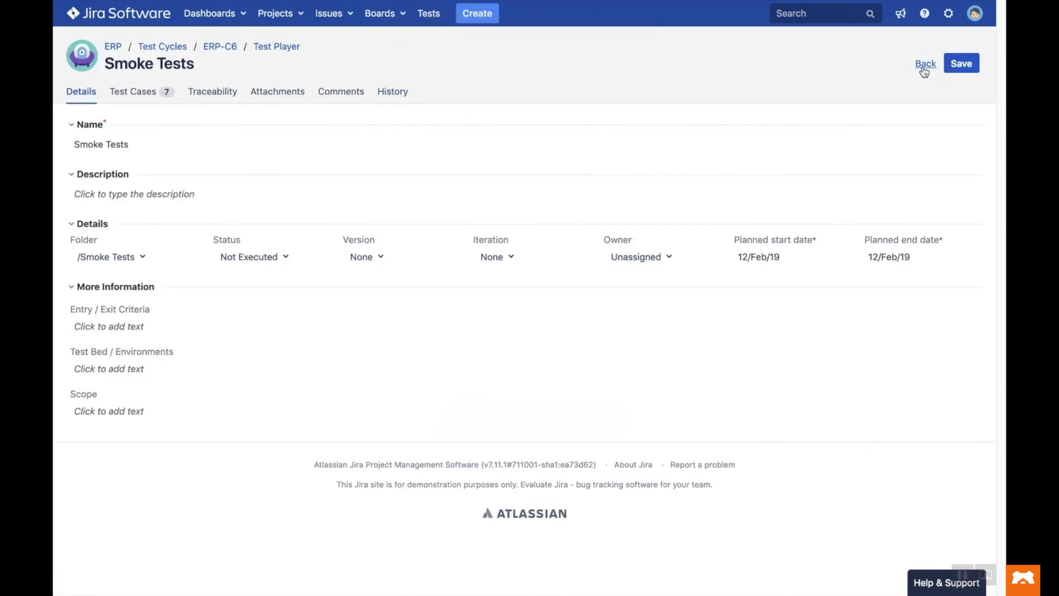
pyautogui.click(926, 65)
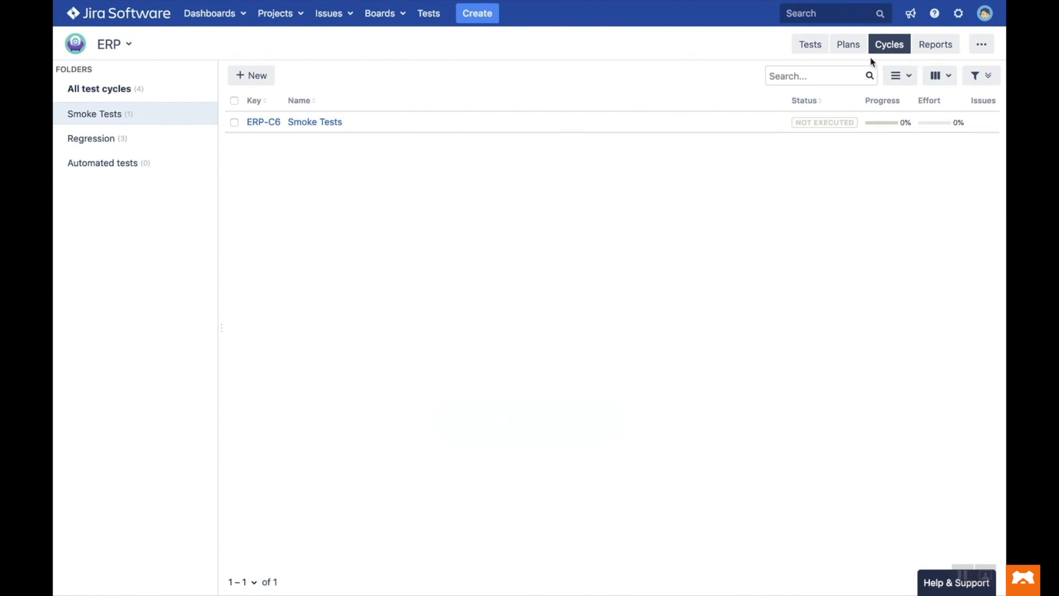
# Step: Open the Smoke Tests cycle ERP-C6 from the cycles list
pyautogui.click(326, 123)
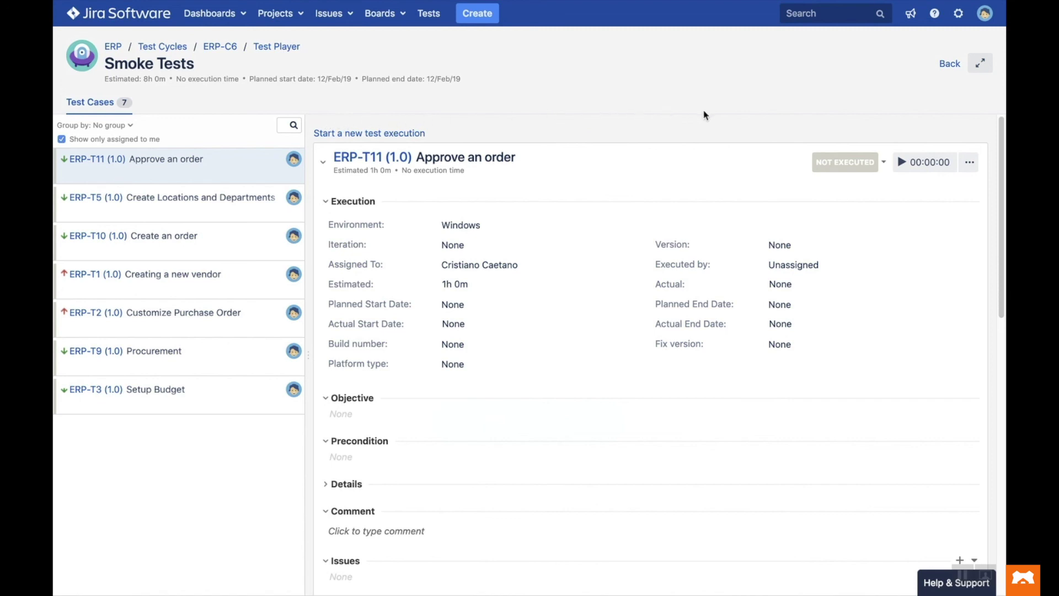
# Step: Run ERP-T11 'Approve an order': steps 1 and 2 Pass, step 3 Fail
pyautogui.click(919, 159)
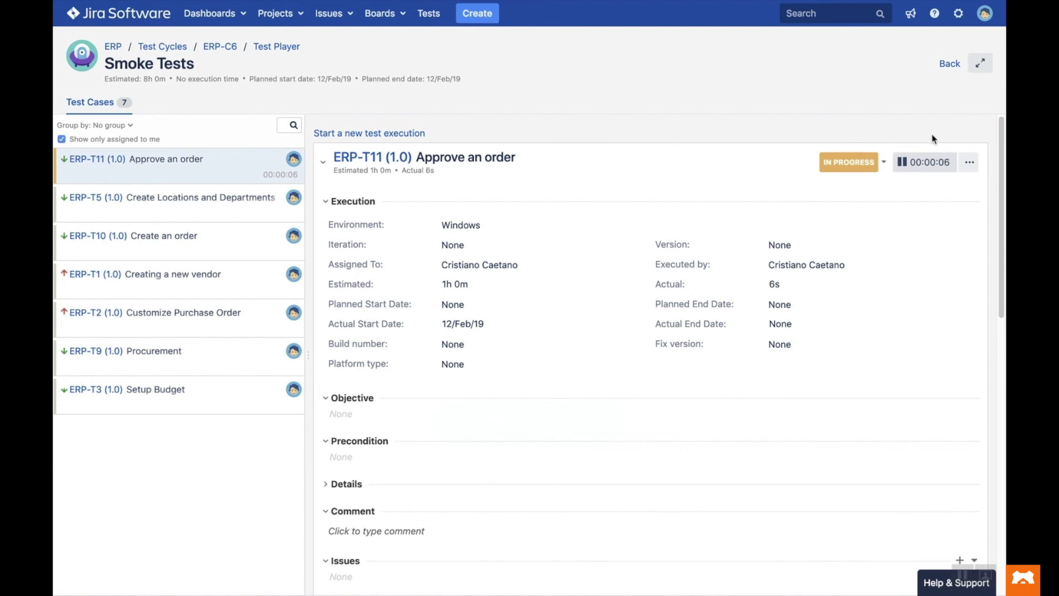
pyautogui.moveTo(1001, 138); pyautogui.dragTo(1002, 363)
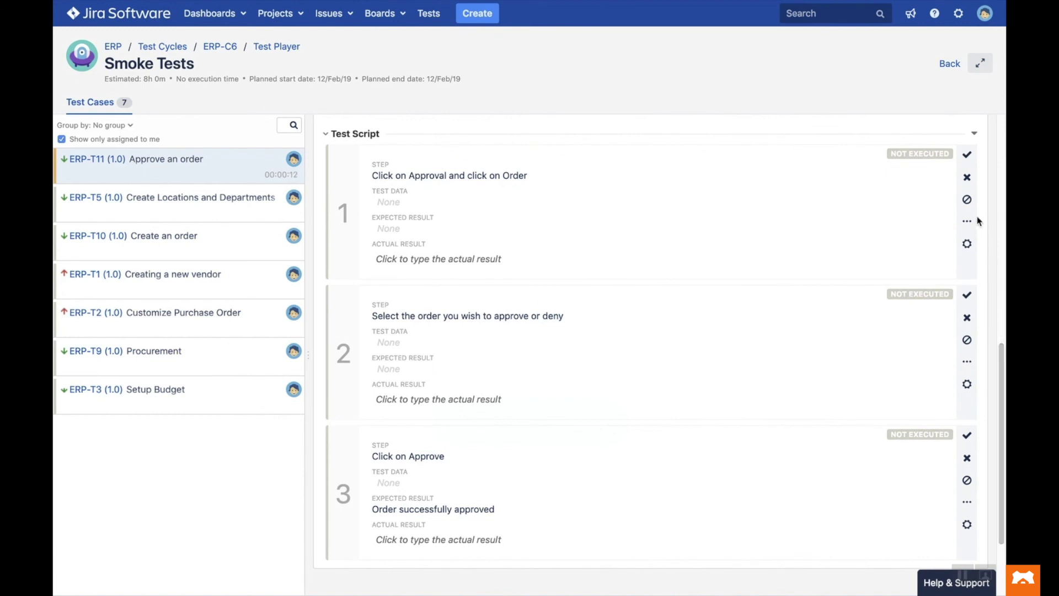
pyautogui.click(966, 157)
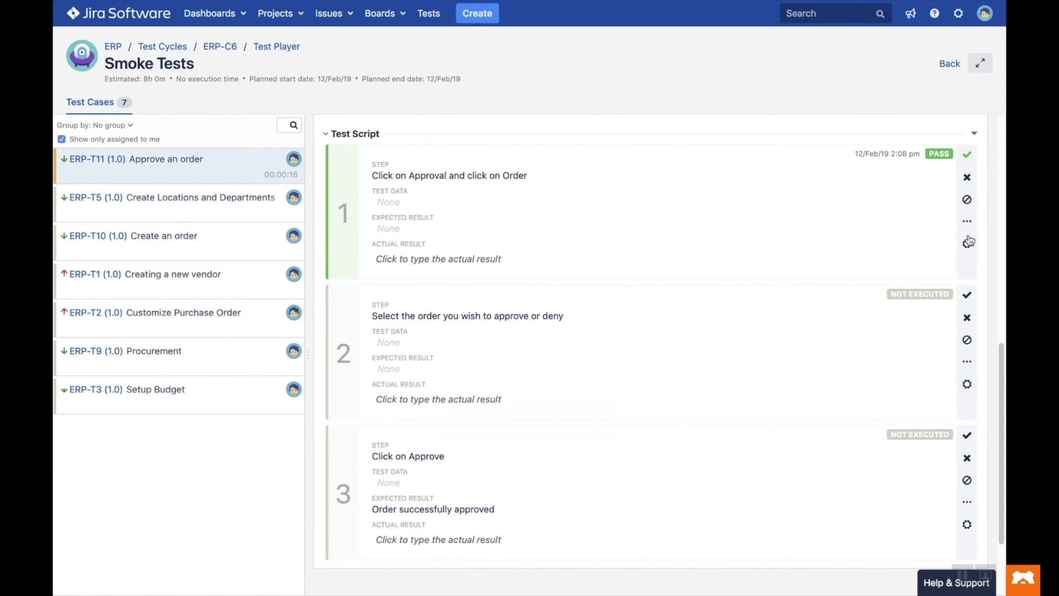
pyautogui.click(969, 299)
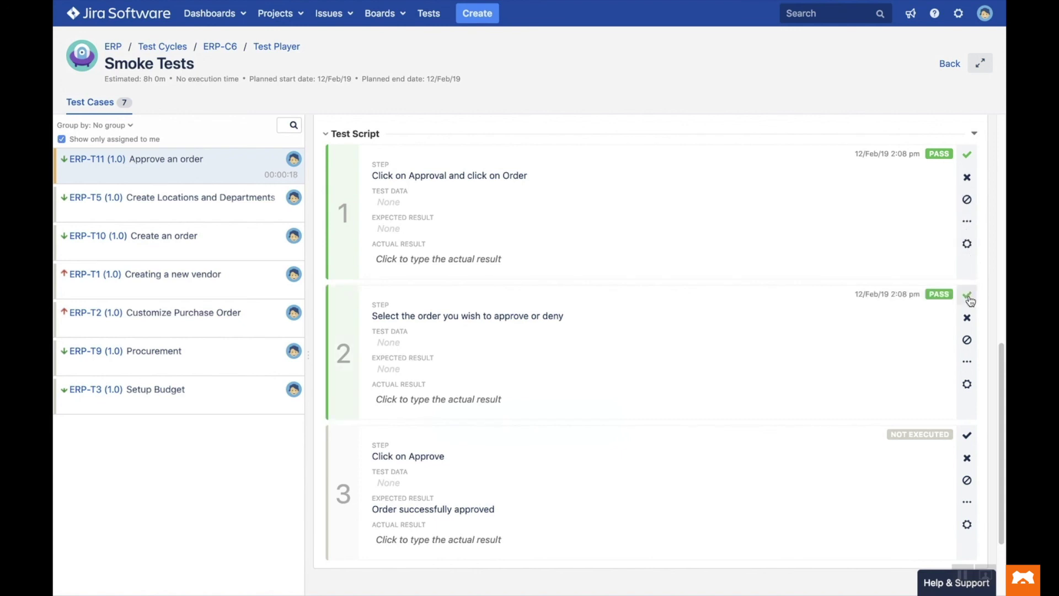
pyautogui.click(967, 502)
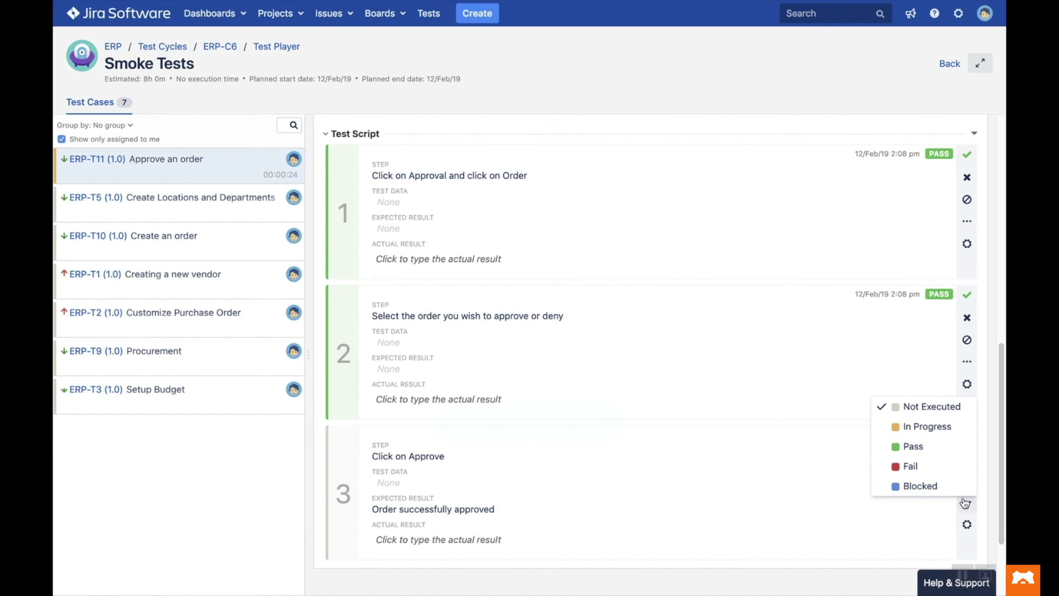
pyautogui.click(965, 473)
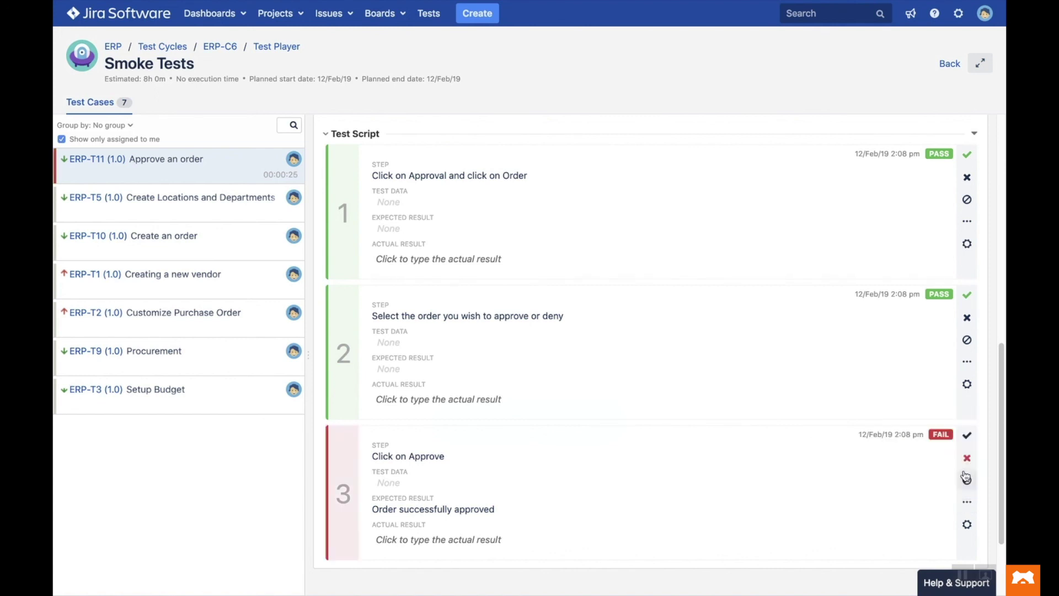
# Step: Create bug 'Bug when approving an order' from failed step 3, then go back to the cycles list
pyautogui.click(967, 525)
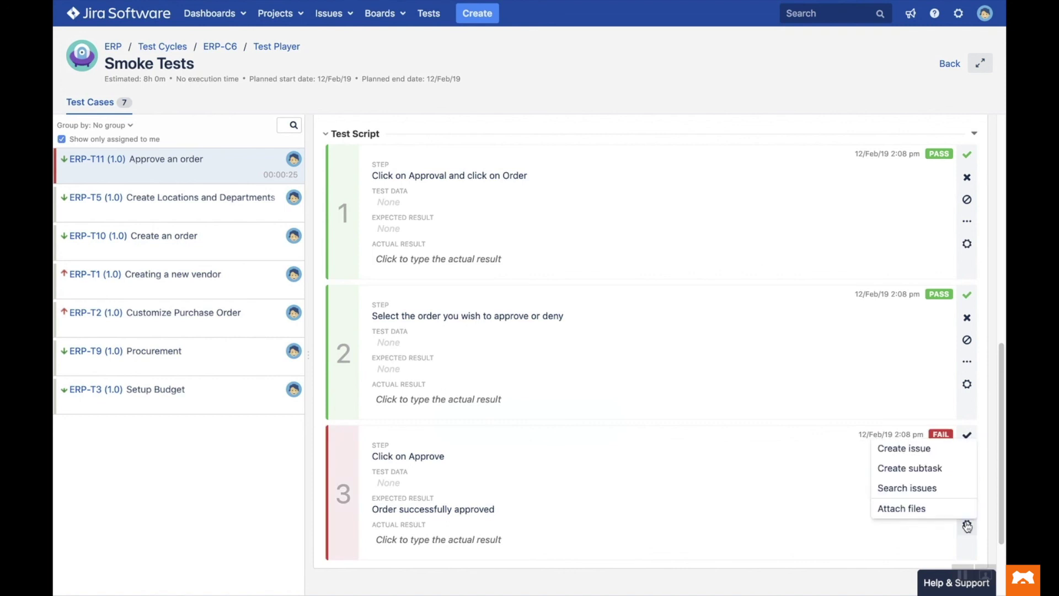
pyautogui.click(960, 455)
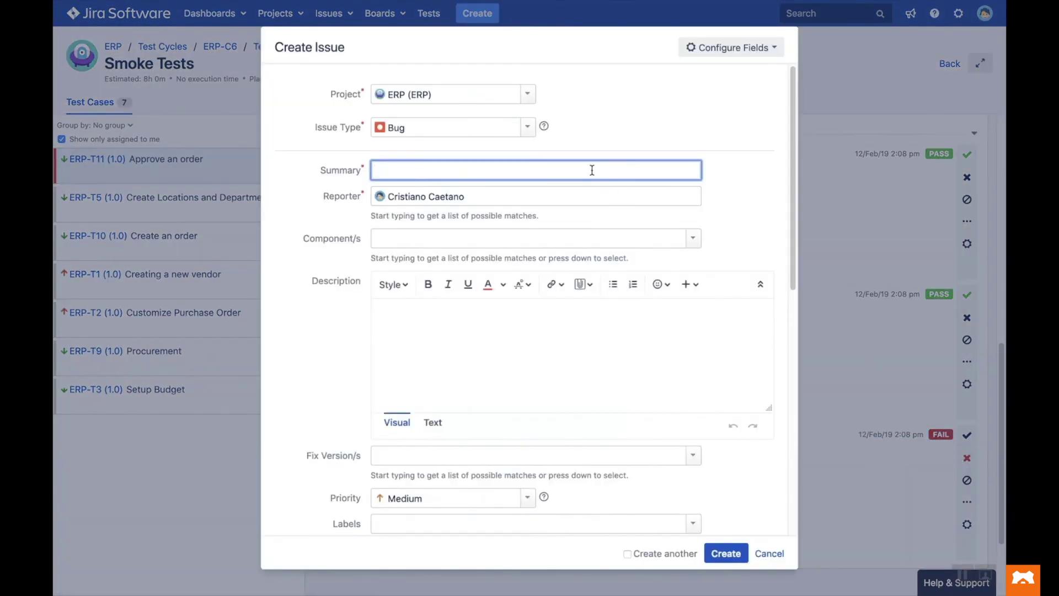
pyautogui.write('Bug when approving an order')
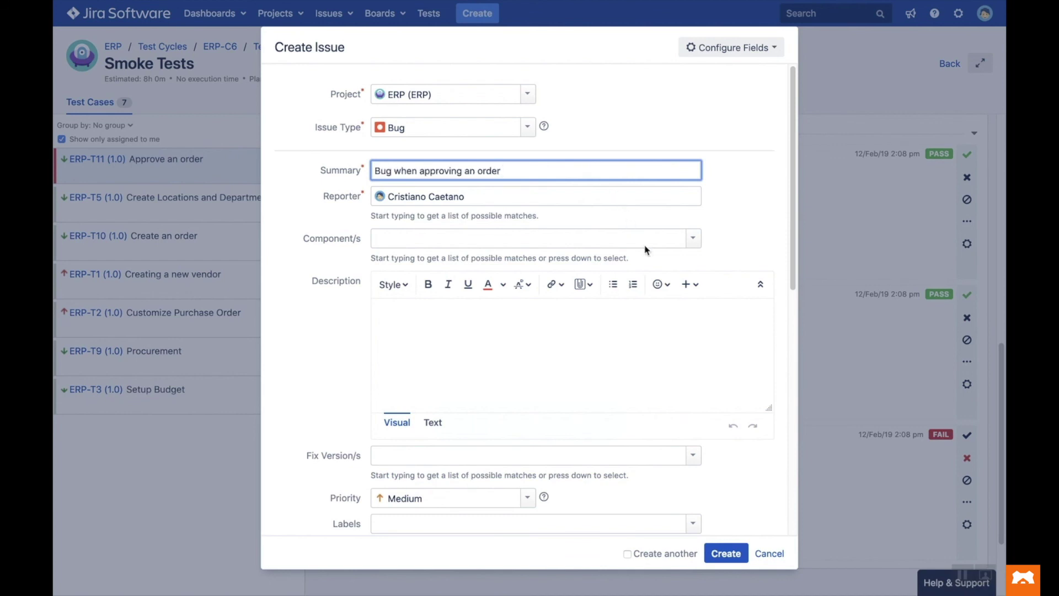
pyautogui.click(725, 553)
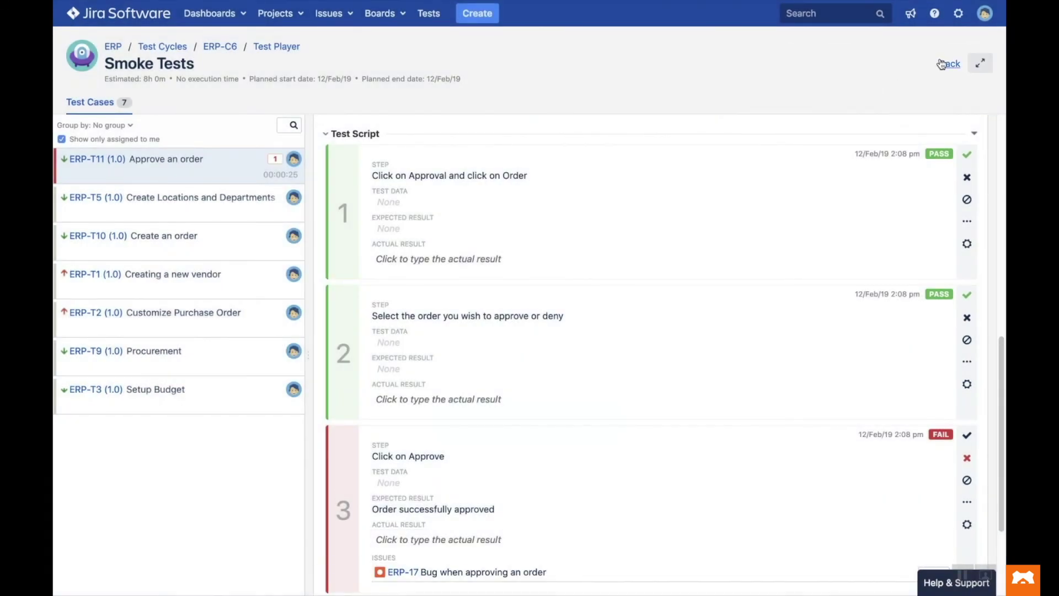
pyautogui.click(941, 64)
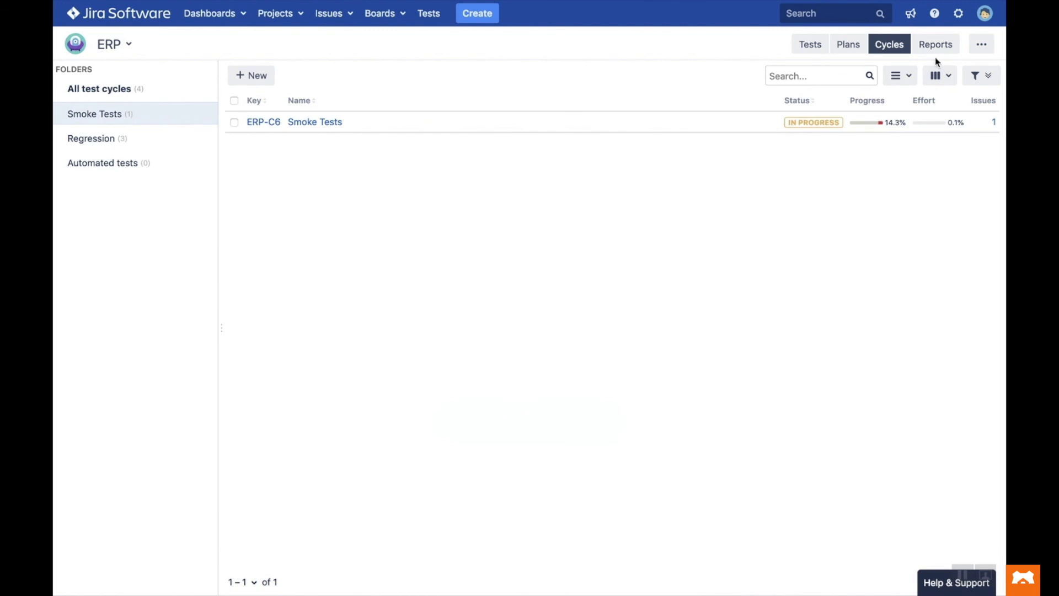
# Step: On story ERP-13, expand and collapse ERP-T18's executions, then start a new ERP-T18 execution
pyautogui.moveTo(873, 129)
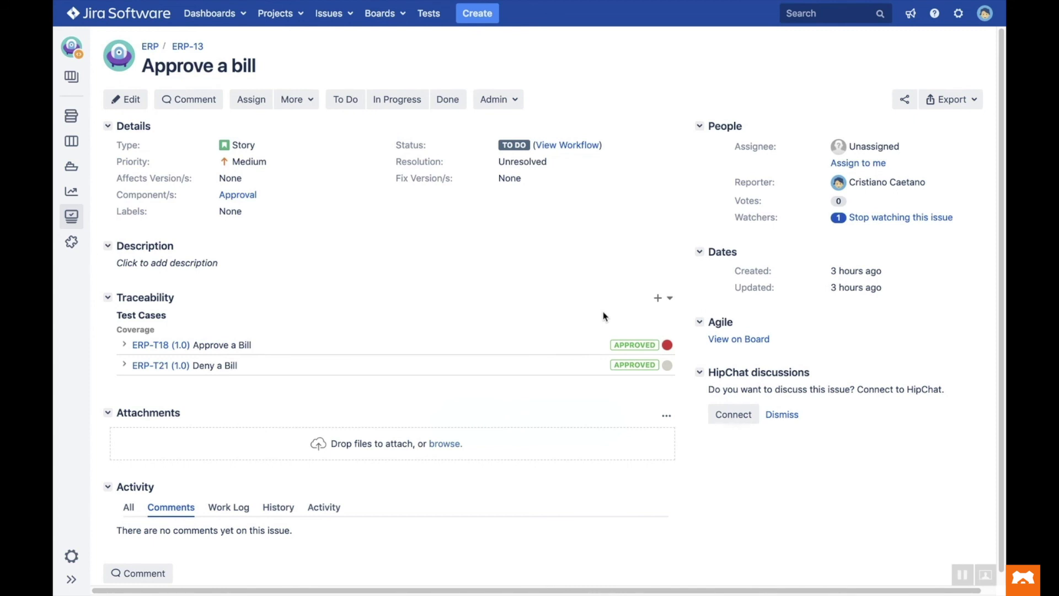
pyautogui.click(539, 348)
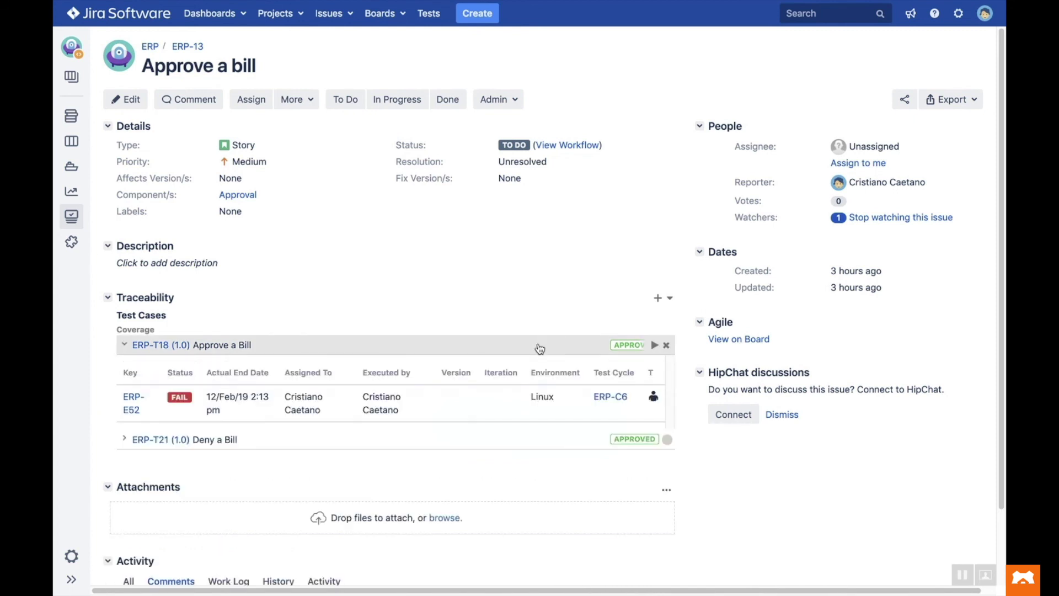
pyautogui.click(540, 348)
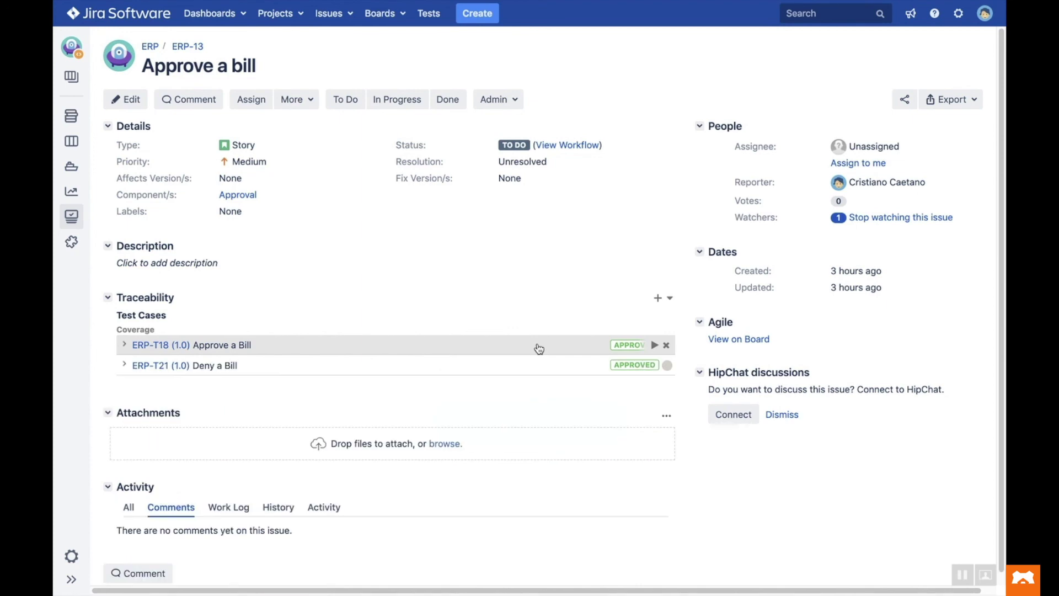
pyautogui.click(655, 346)
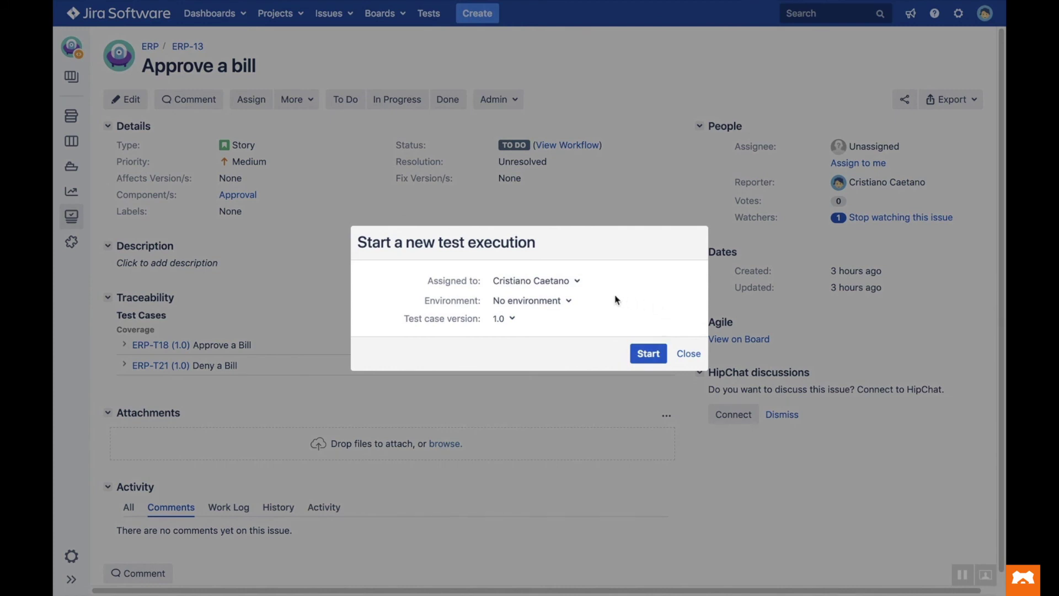
# Step: Set the ERP-T18 execution environment to Windows and start it
pyautogui.click(560, 301)
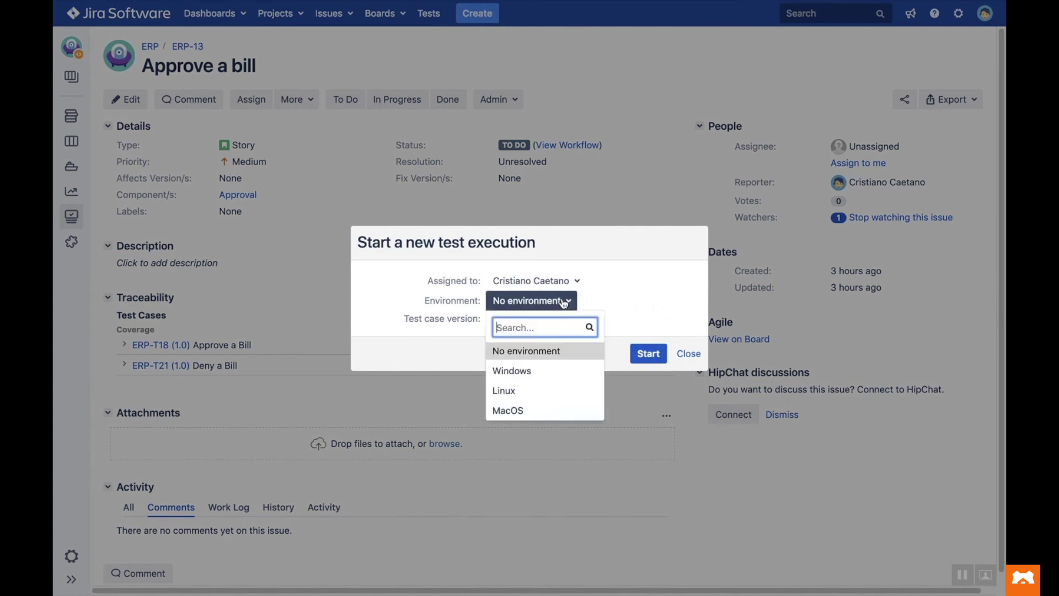
pyautogui.click(547, 376)
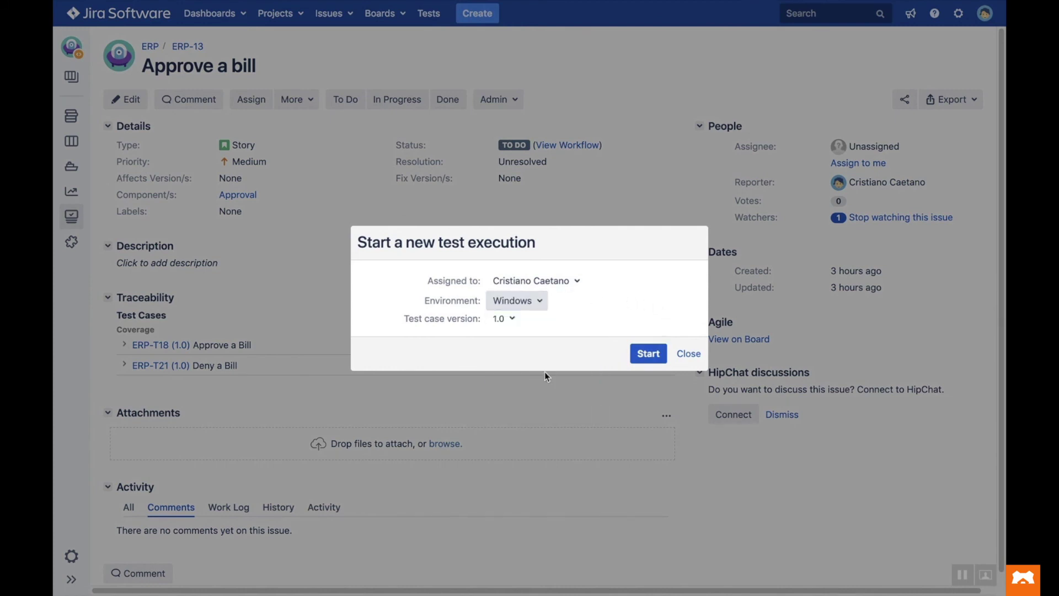
pyautogui.click(648, 353)
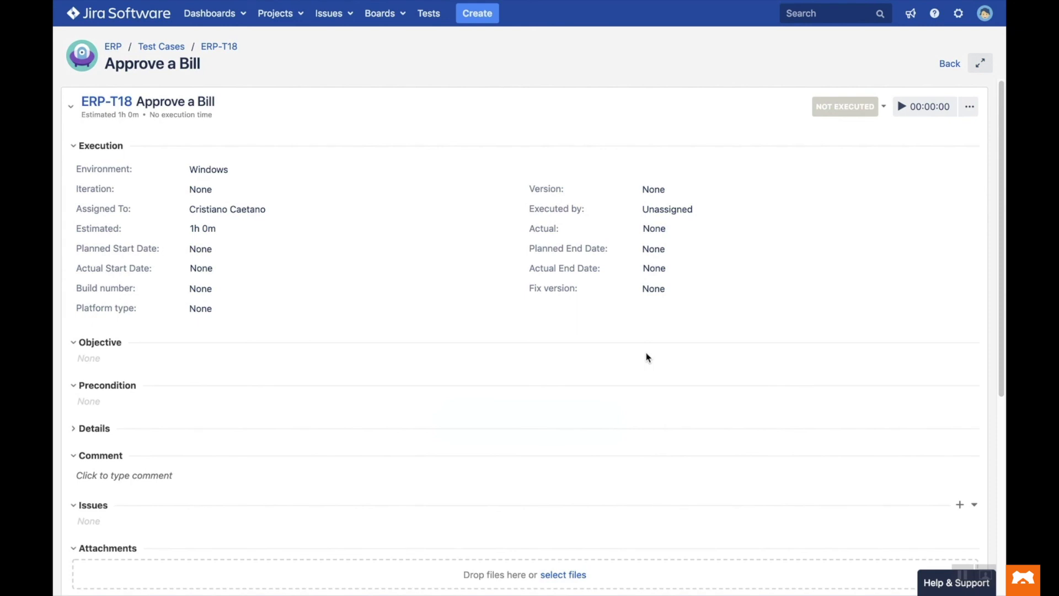
# Step: Start the timer, mark steps 1 and 2 of 'Approve a Bill' as Pass, and return to ERP-13
pyautogui.click(926, 114)
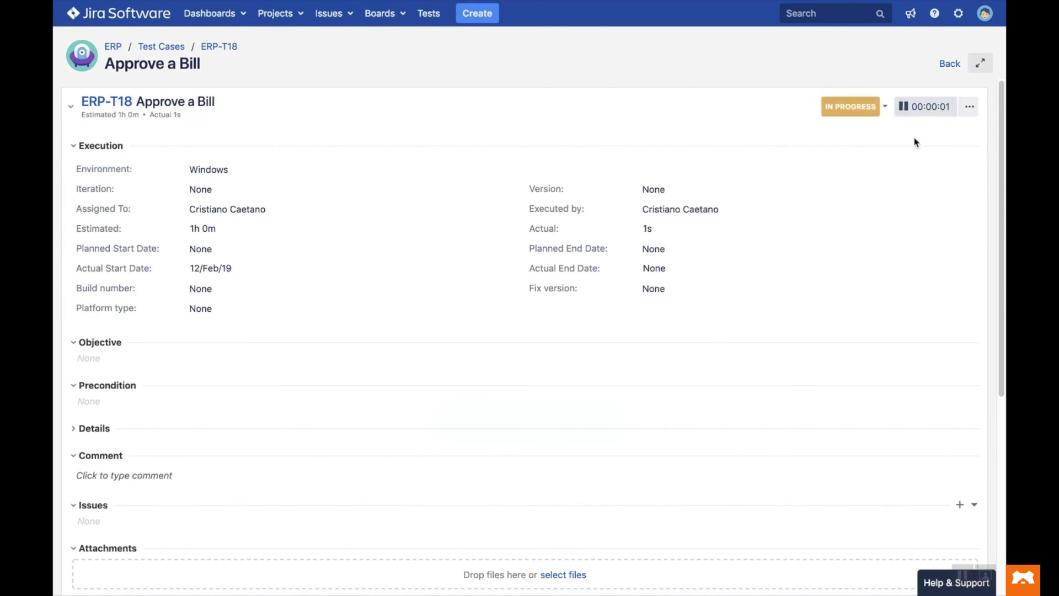
pyautogui.moveTo(1000, 182); pyautogui.dragTo(1002, 398)
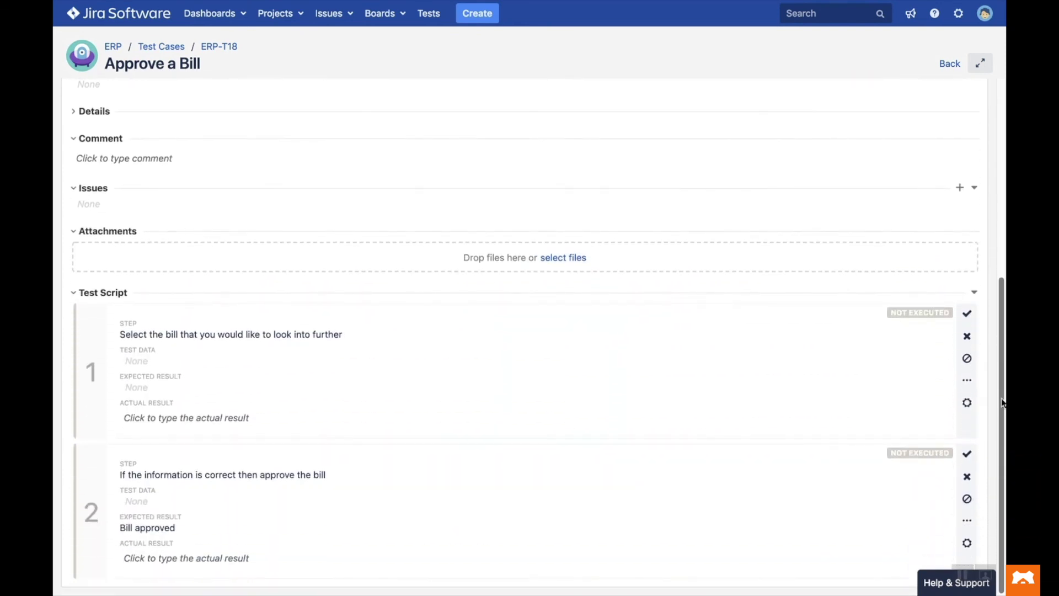
pyautogui.click(968, 314)
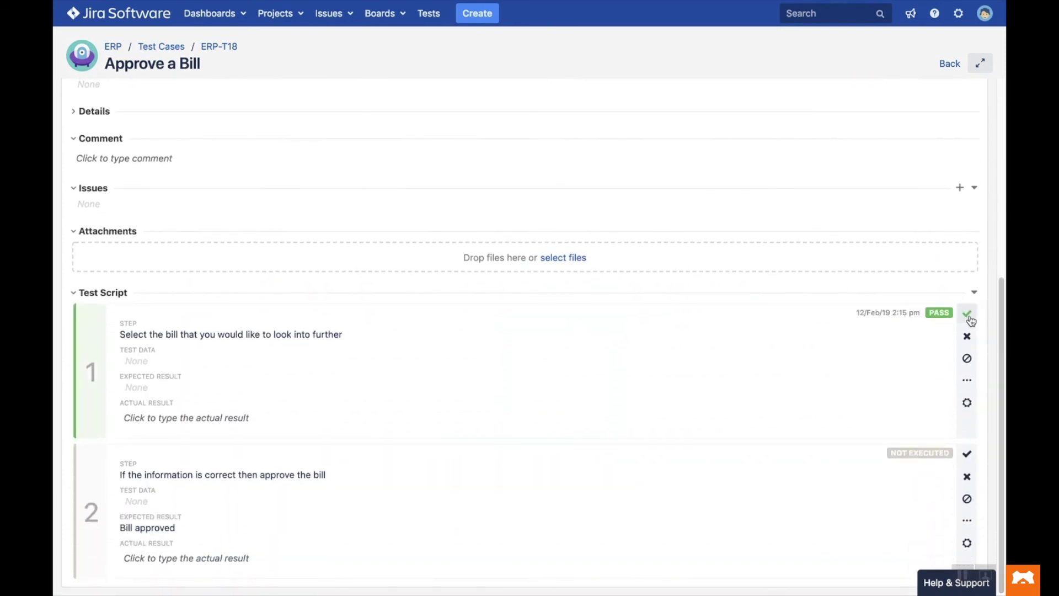
pyautogui.click(967, 454)
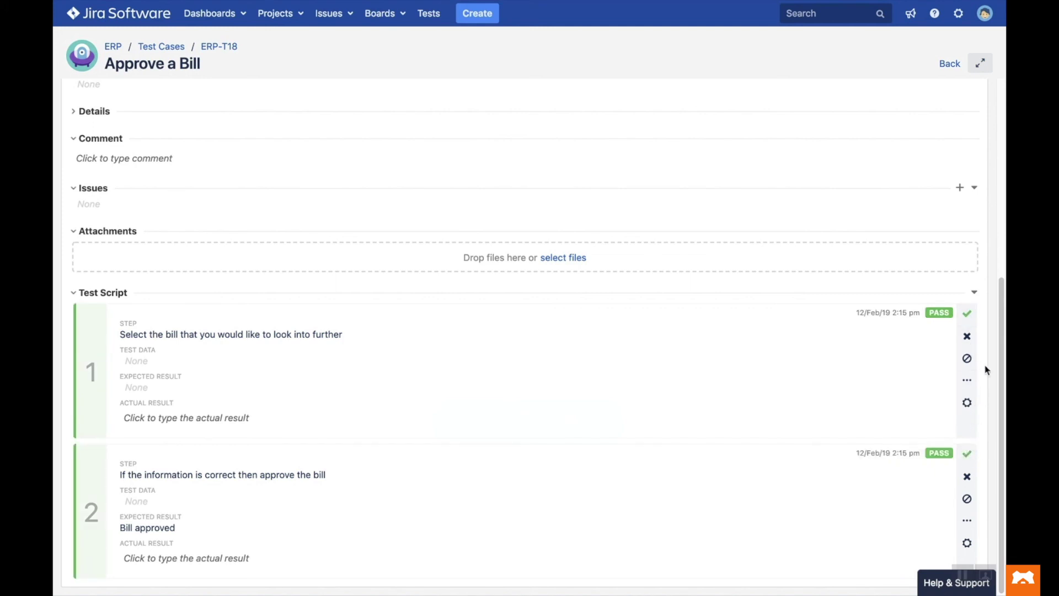
pyautogui.click(951, 64)
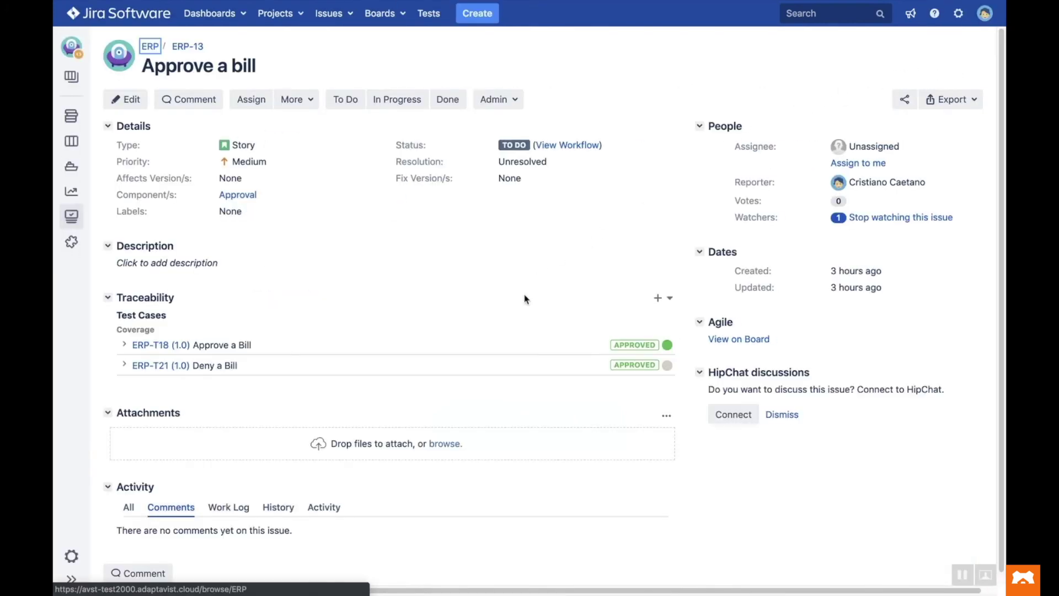
# Step: Expand ERP-T18 under Traceability to show its execution history
pyautogui.click(464, 346)
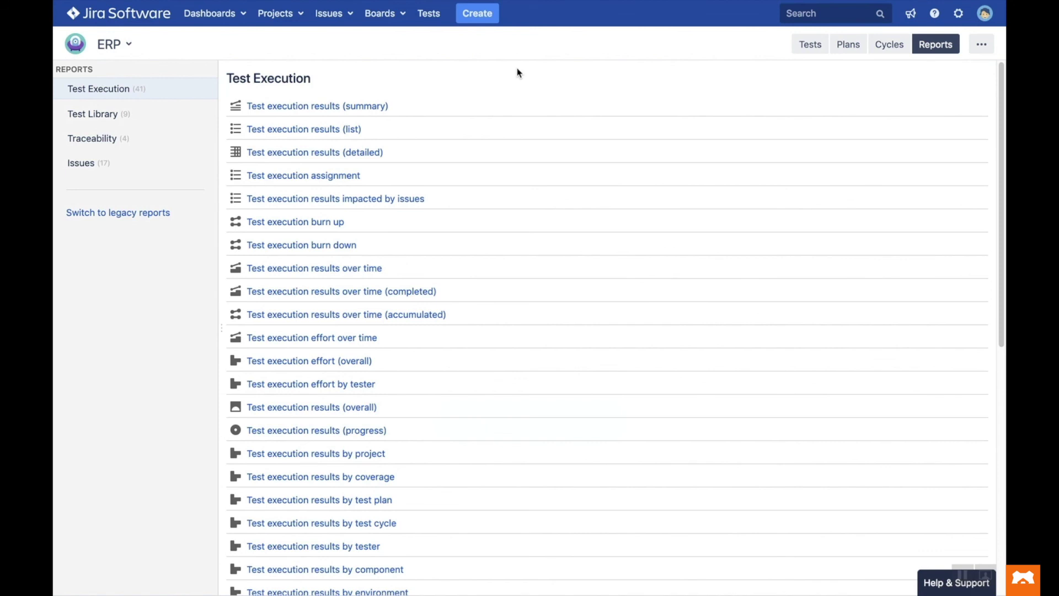
# Step: Generate the Test execution results (summary) report filtered to test cycle ERP-C1 Full regression v2.0
pyautogui.click(348, 105)
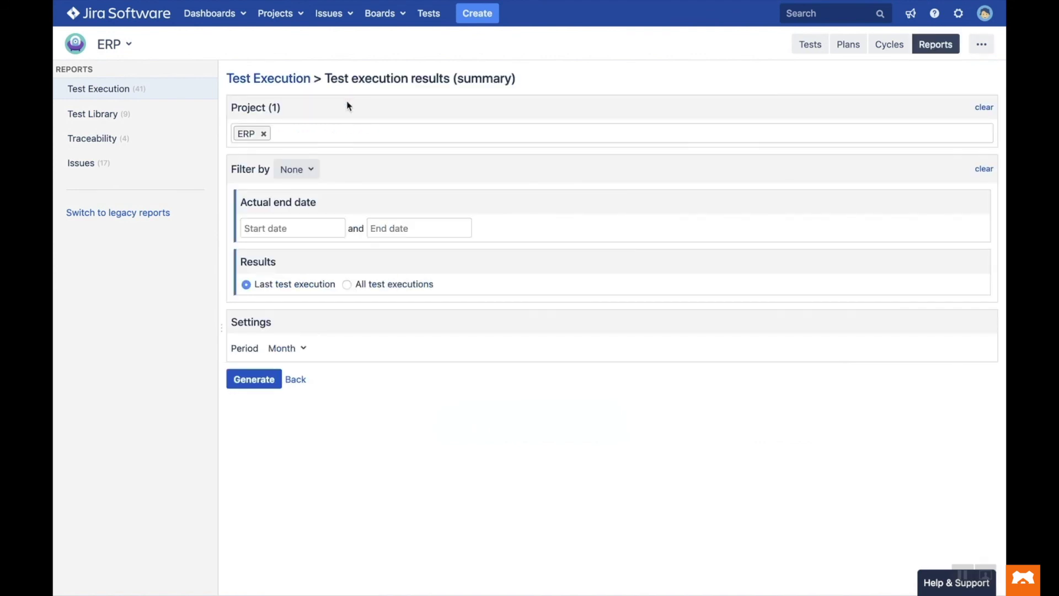
pyautogui.click(318, 171)
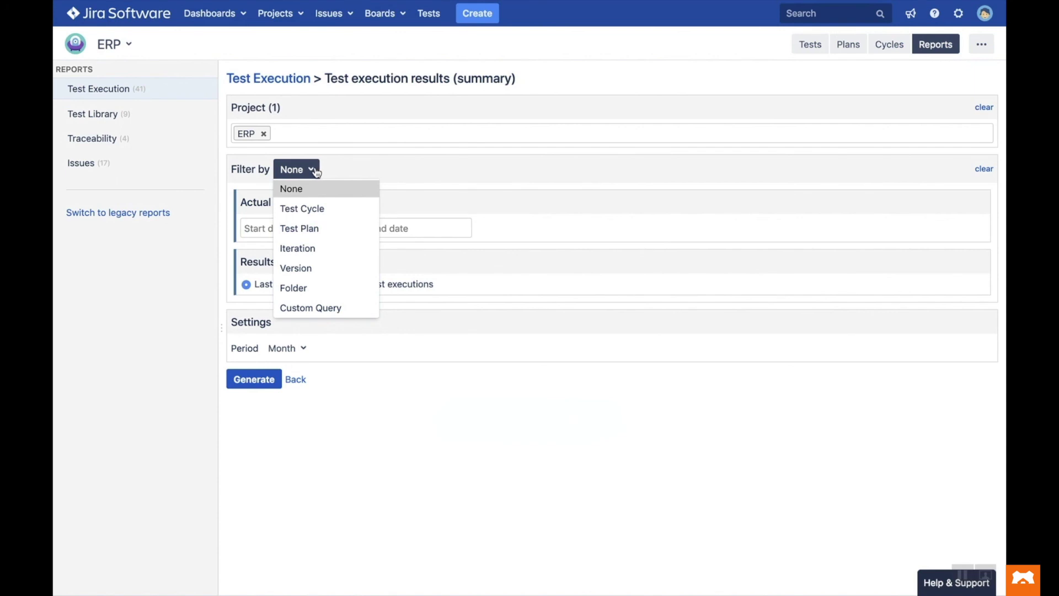
pyautogui.click(319, 212)
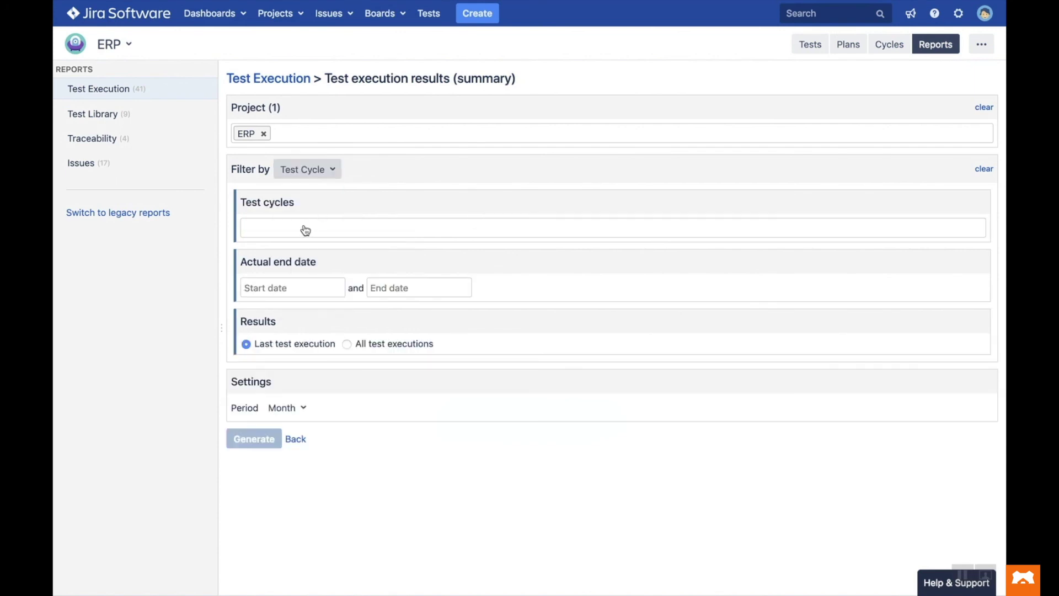
pyautogui.click(306, 230)
pyautogui.write('reg')
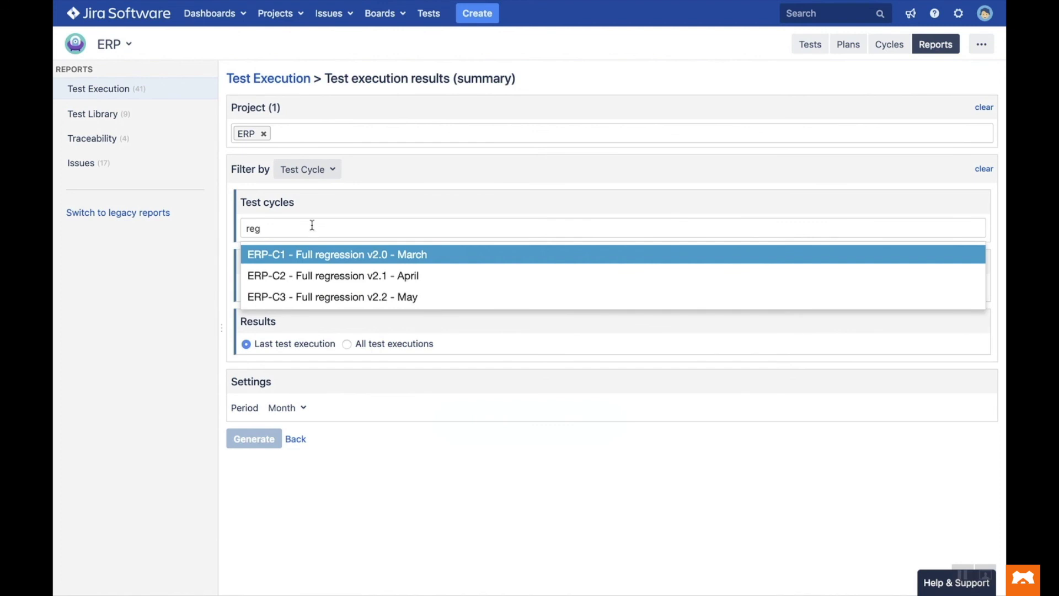
pyautogui.click(309, 257)
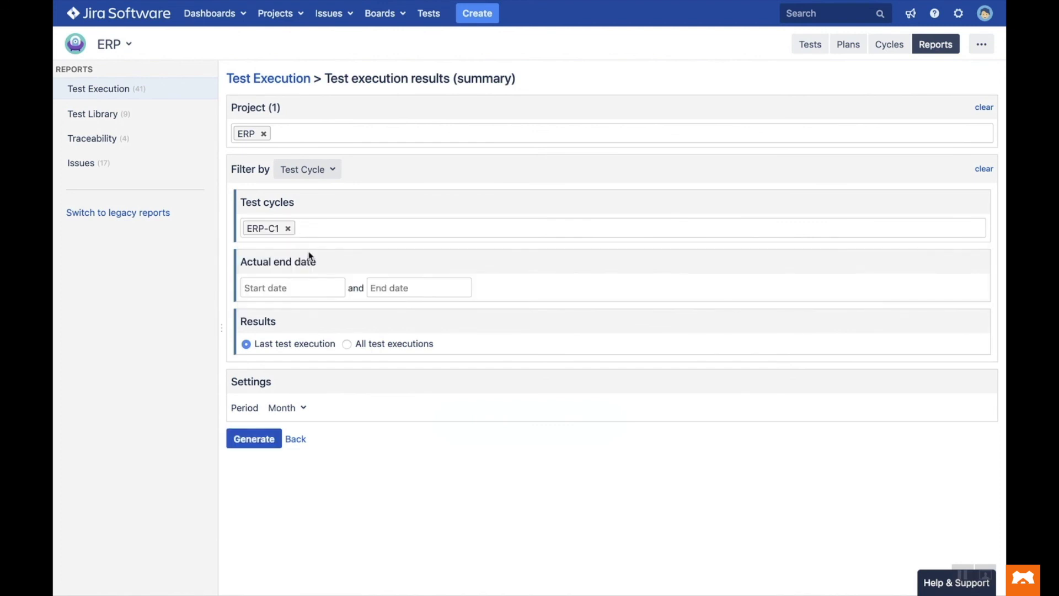
pyautogui.click(239, 438)
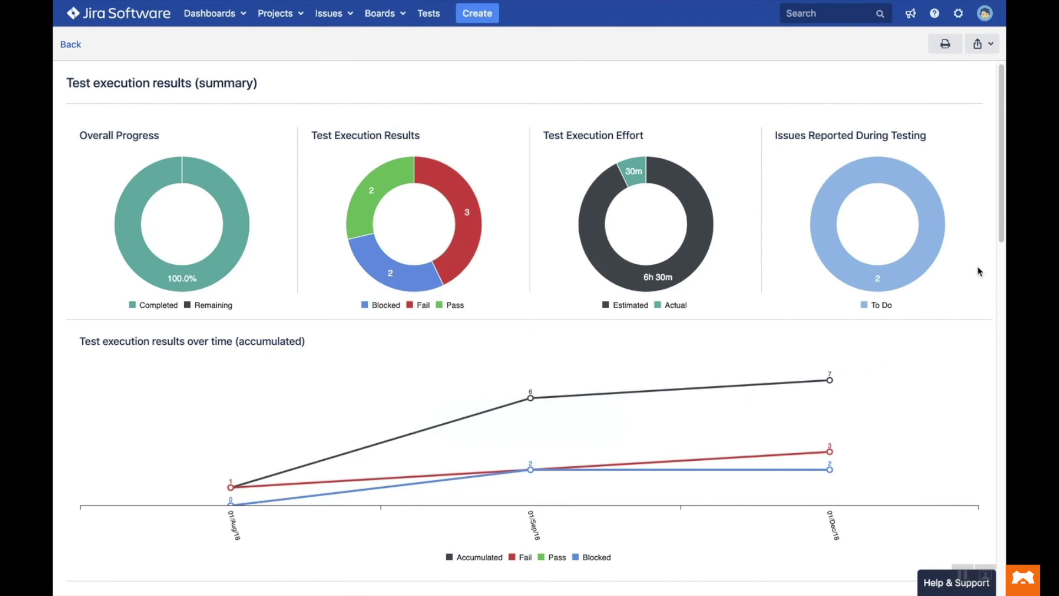
# Step: Scroll through the summary report's charts and open its export options
pyautogui.moveTo(999, 234); pyautogui.dragTo(950, 580)
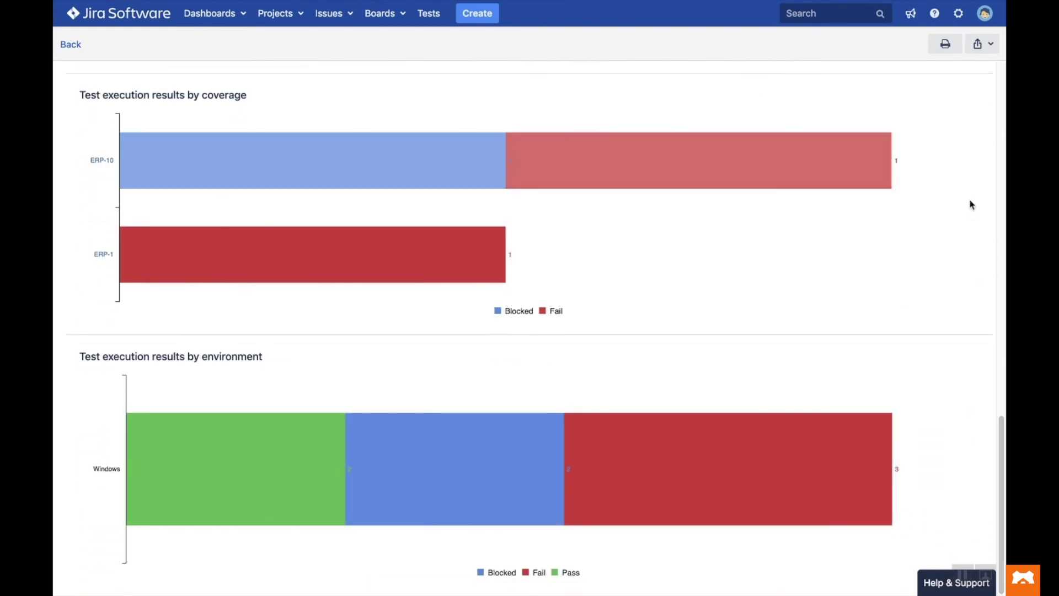
pyautogui.click(985, 49)
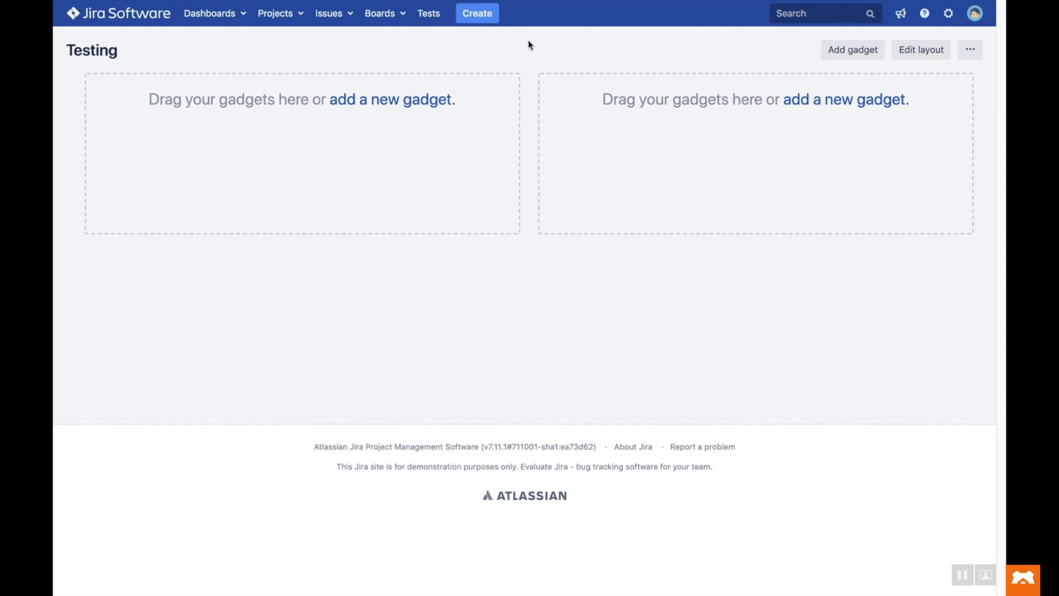
# Step: Search the gadget catalogue for 'progress' and add the Test execution results (progress) gadget
pyautogui.click(336, 101)
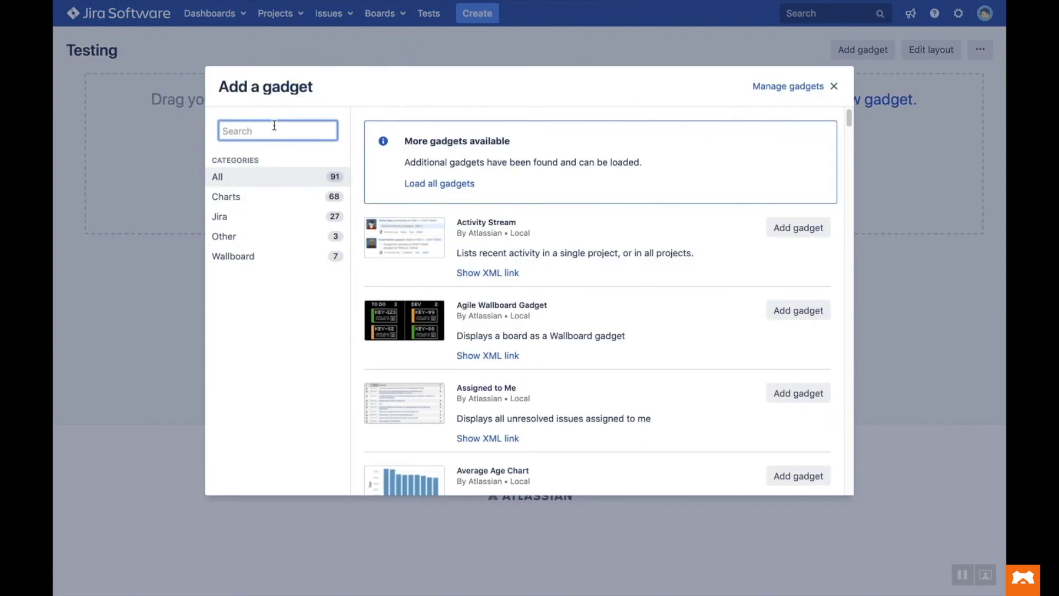
pyautogui.write('prog')
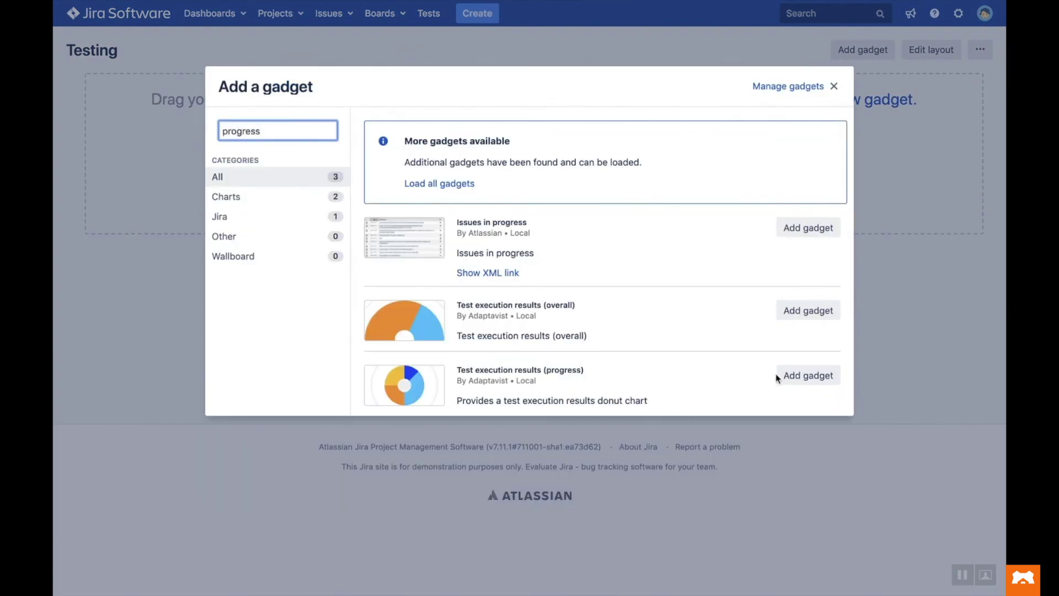
pyautogui.write('ress')
pyautogui.click(786, 376)
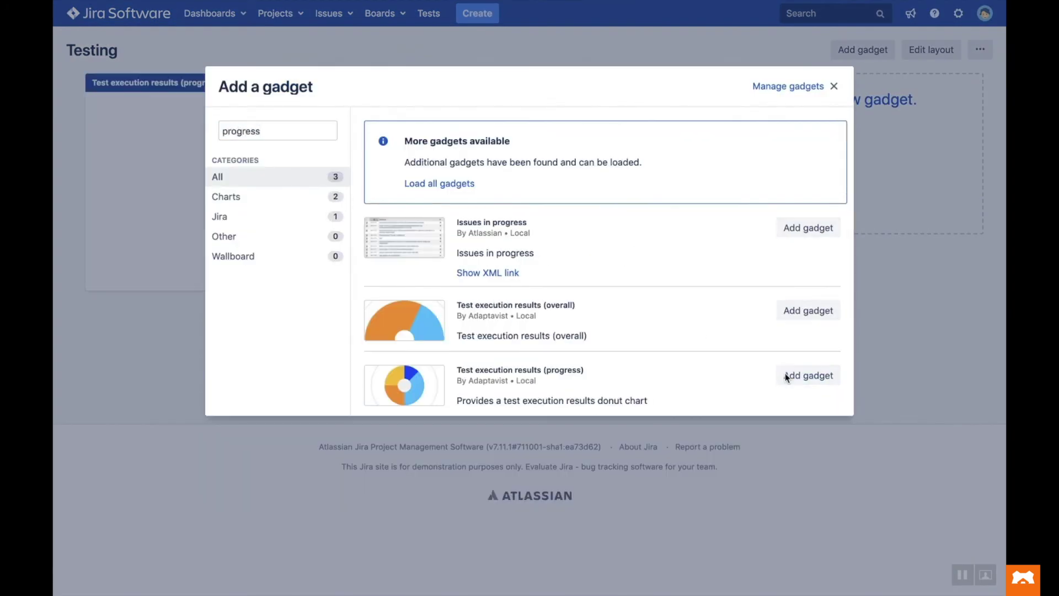
pyautogui.click(836, 85)
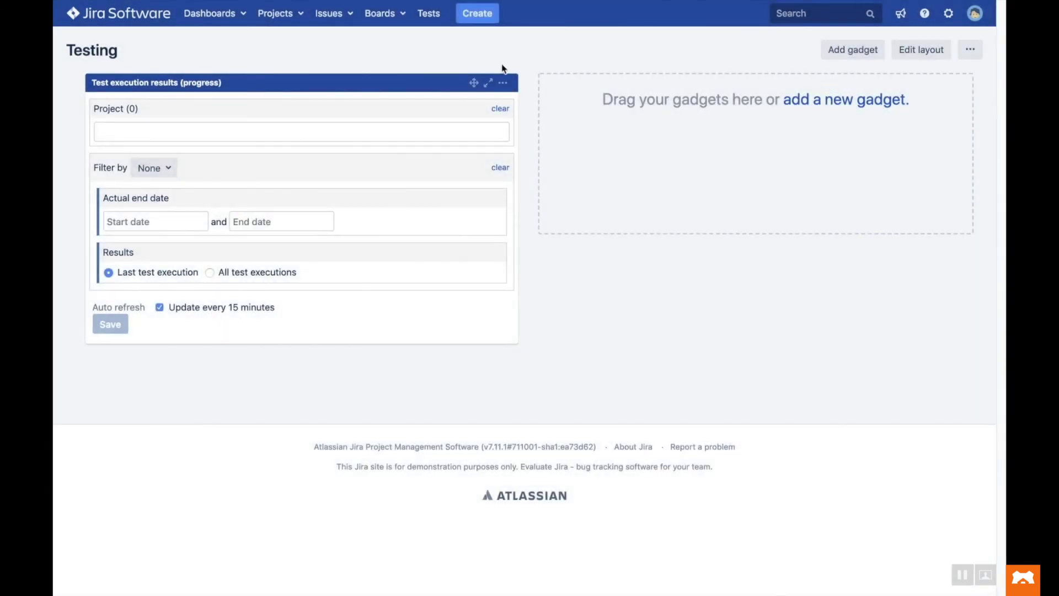
# Step: Configure the gadget for project ERP filtered by test cycle ERP-C1 and save it
pyautogui.click(361, 131)
pyautogui.write('ERP')
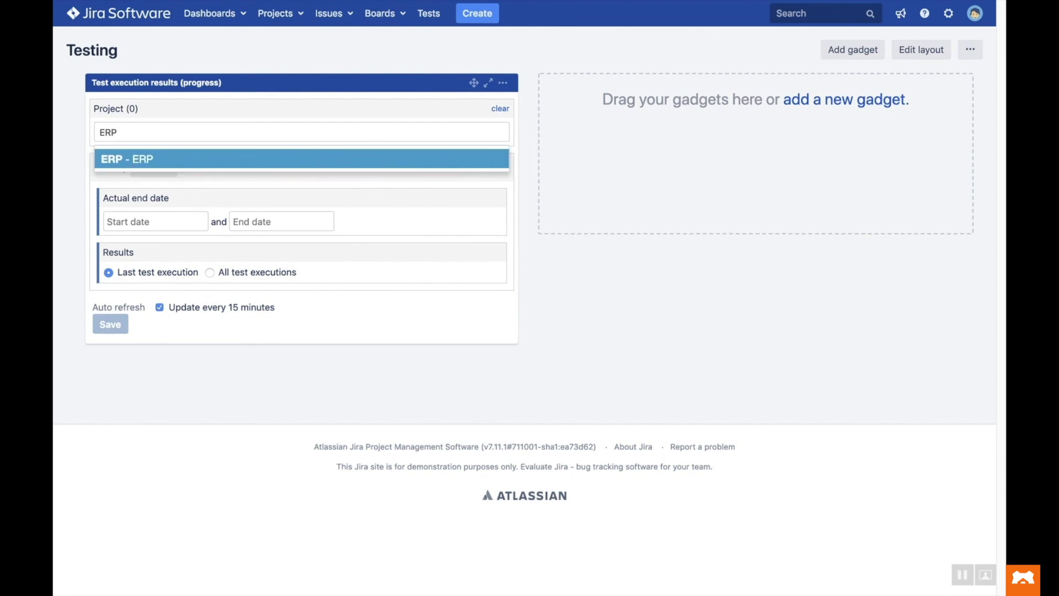
pyautogui.click(331, 160)
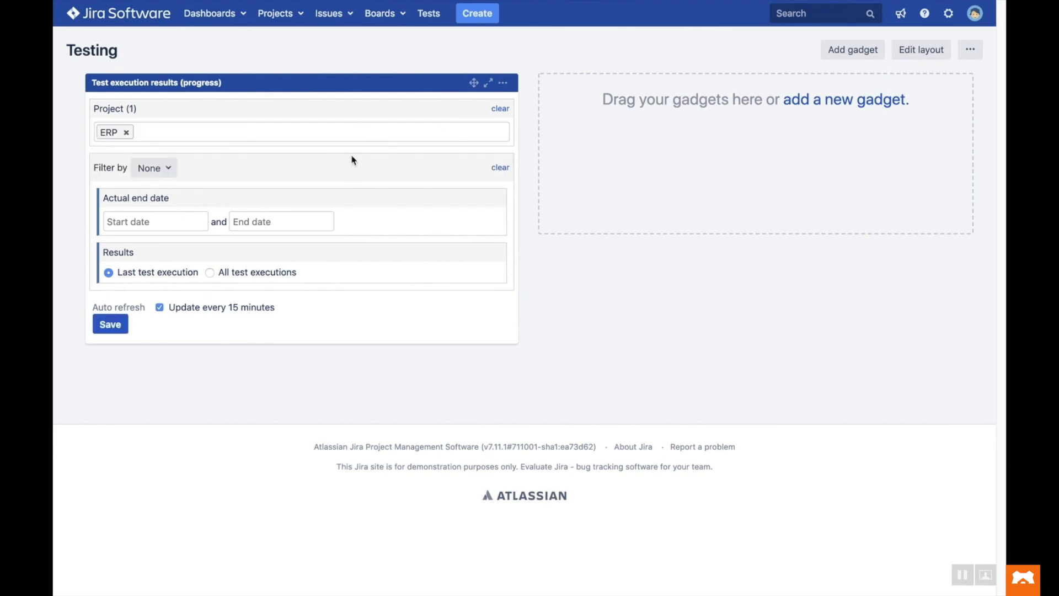
pyautogui.click(160, 168)
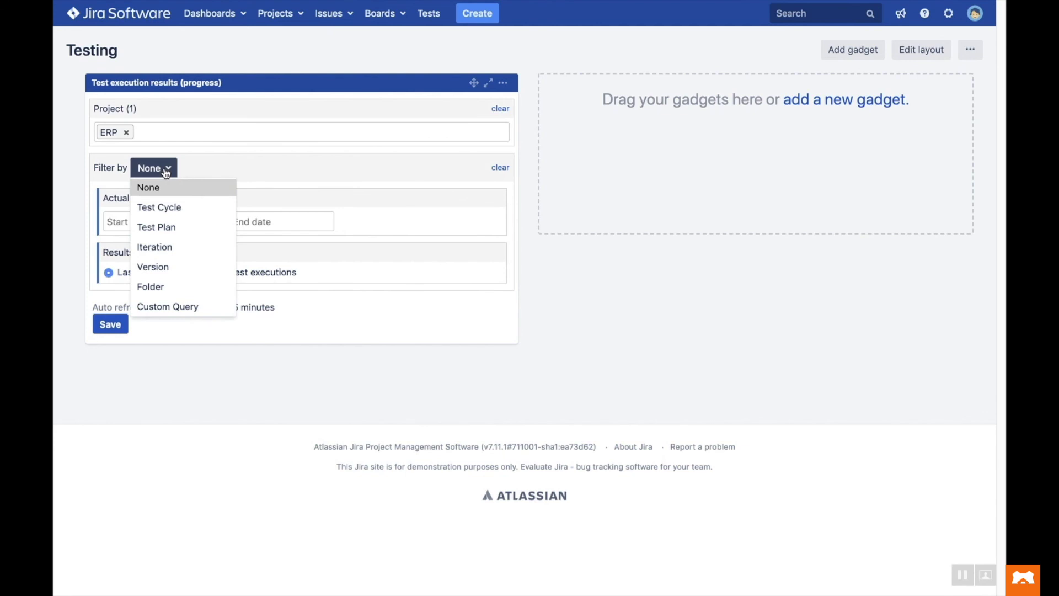
pyautogui.click(161, 206)
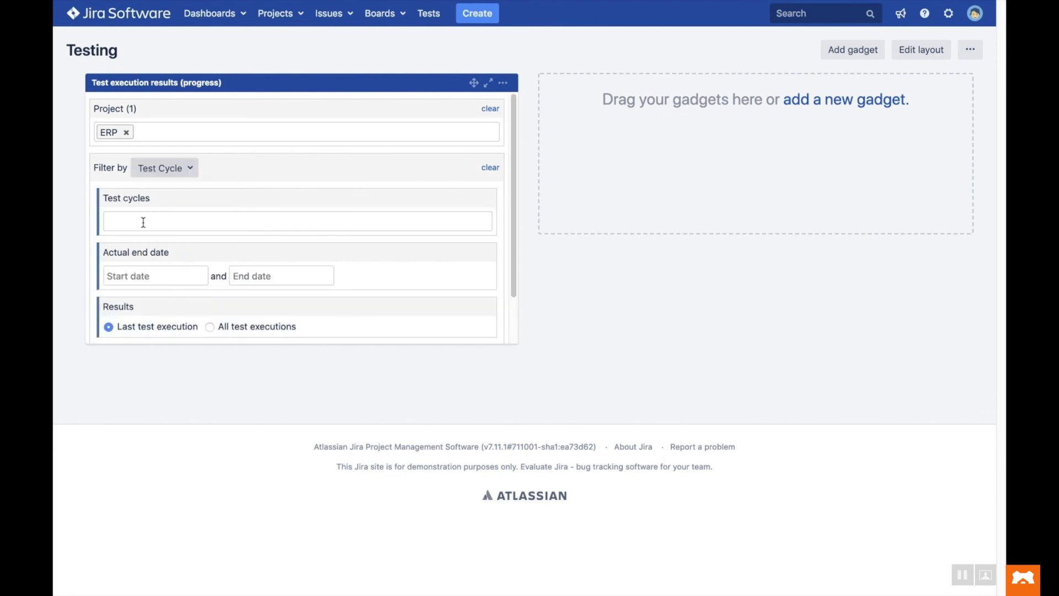
pyautogui.click(144, 221)
pyautogui.write('Re')
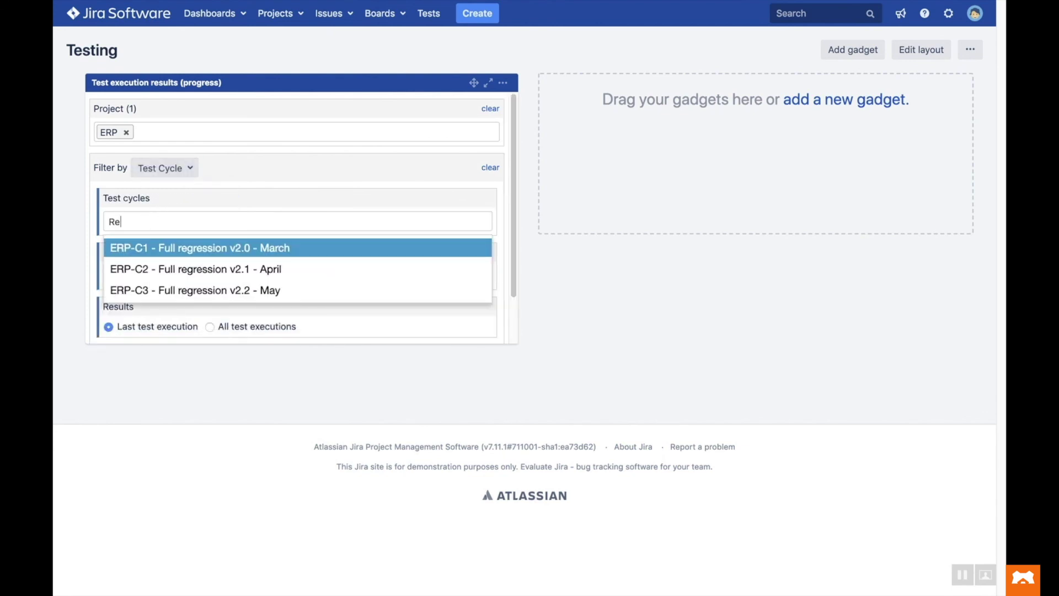
pyautogui.click(138, 247)
pyautogui.scroll(-2, 165, 287)
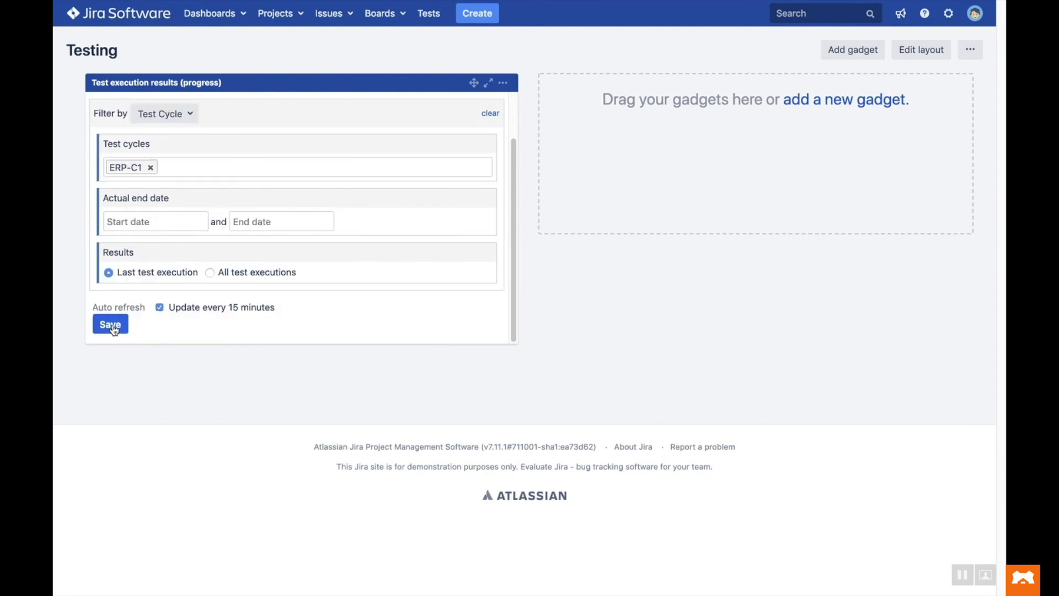
pyautogui.click(114, 329)
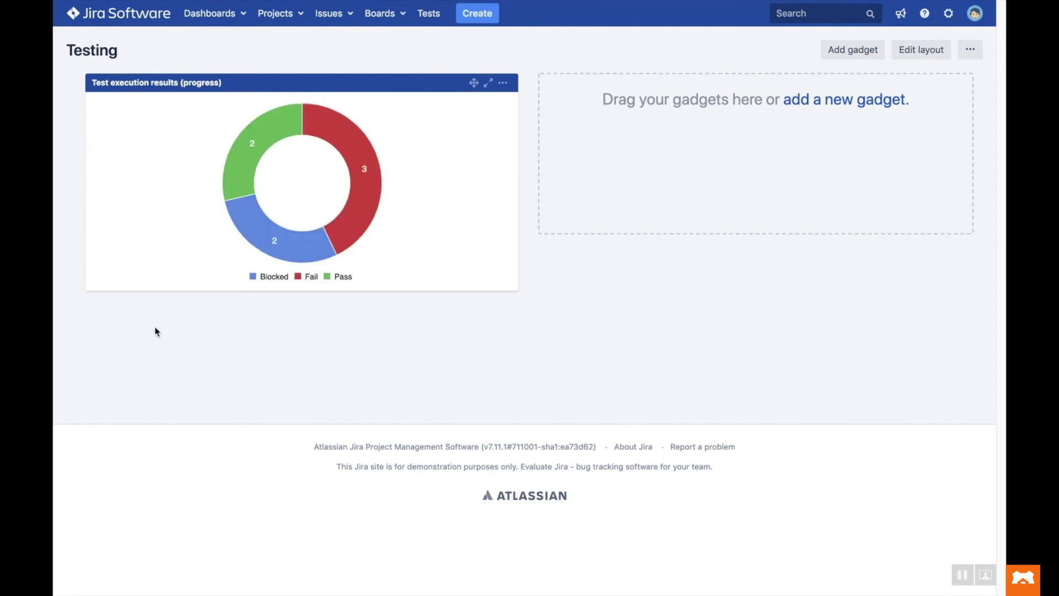